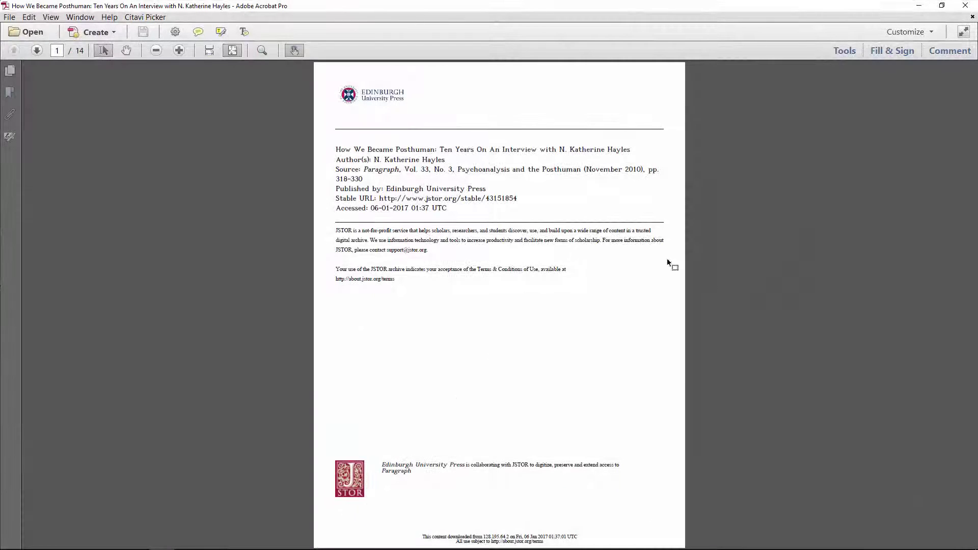
Copy the article's title from the cover page of the PDF.
scroll(543, 226, down, 3)
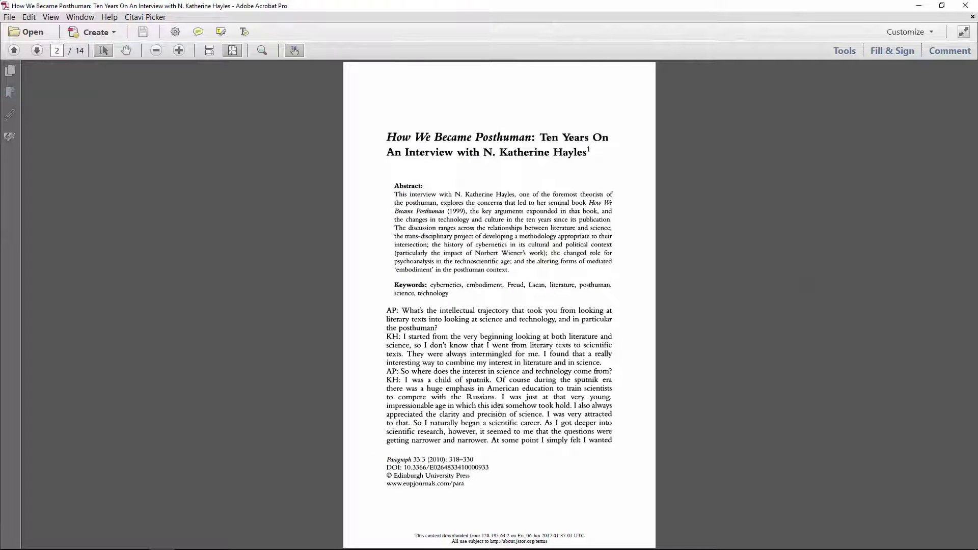
drag(491, 469, 404, 464)
scroll(417, 455, up, 3)
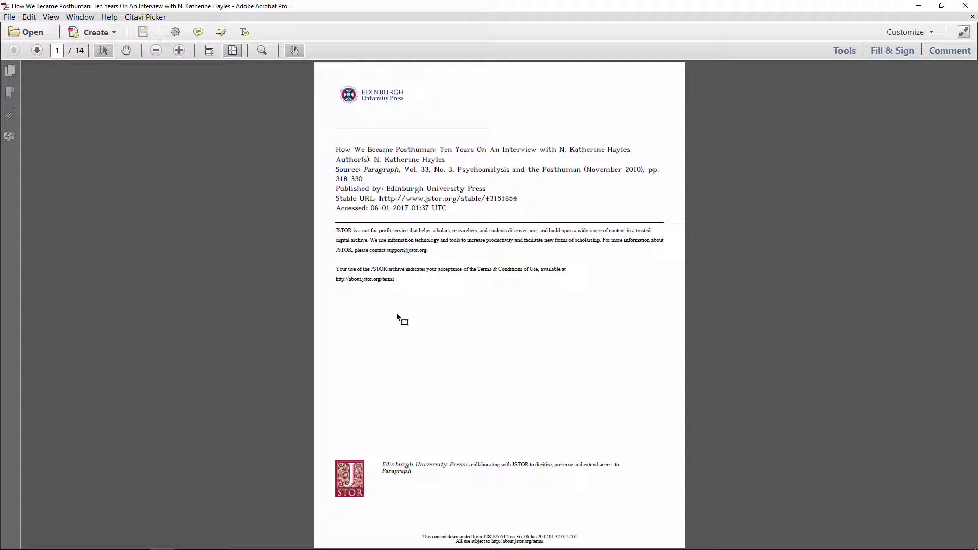
drag(337, 147, 614, 152)
key(ctrl+c)
Switch to the browser, search Crossref's metadata for the copied title, and start adding the first result to Citavi by its DOI.
key(alt+Tab)
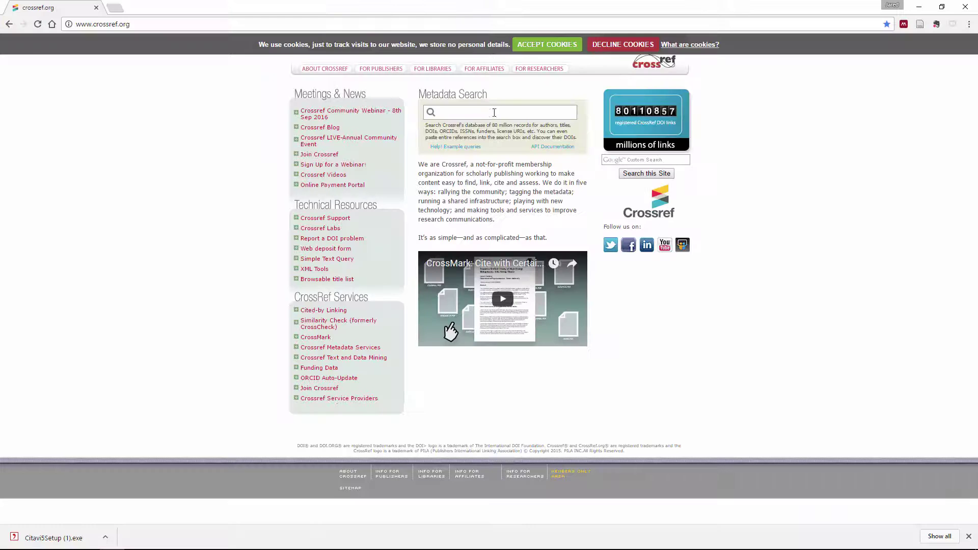
click(969, 537)
click(485, 113)
key(ctrl+v)
key(Return)
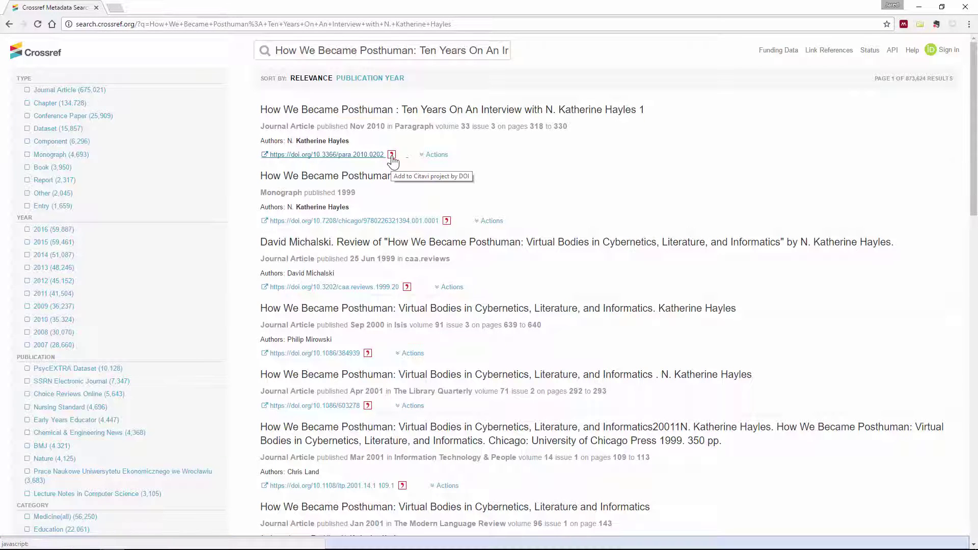
click(391, 156)
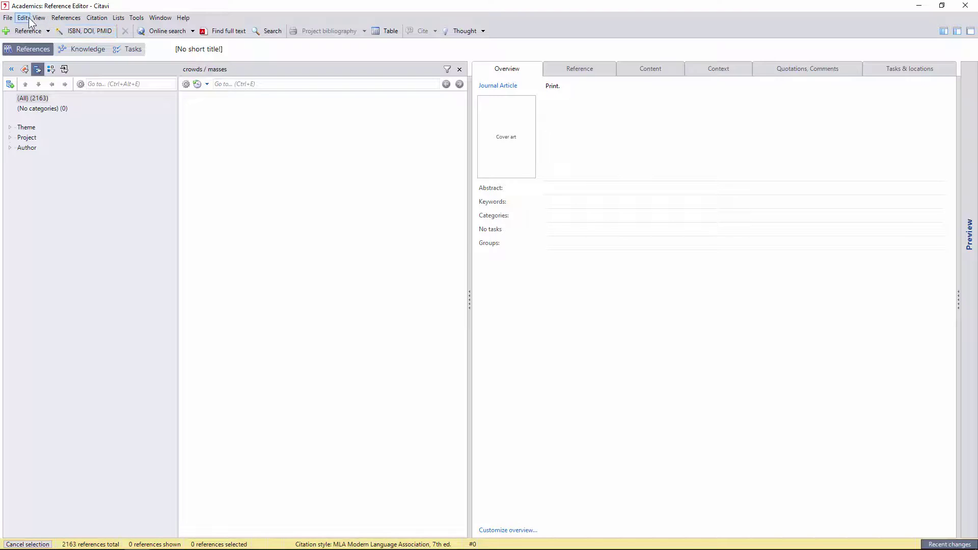
Switch to Citavi and review the program's search options for online search, direct import and ISBN download.
click(136, 18)
click(95, 105)
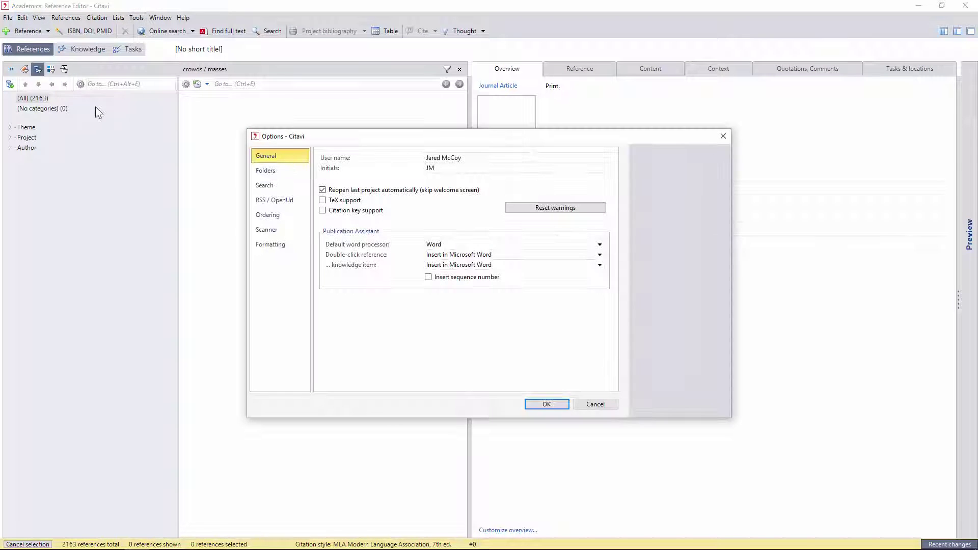
click(276, 185)
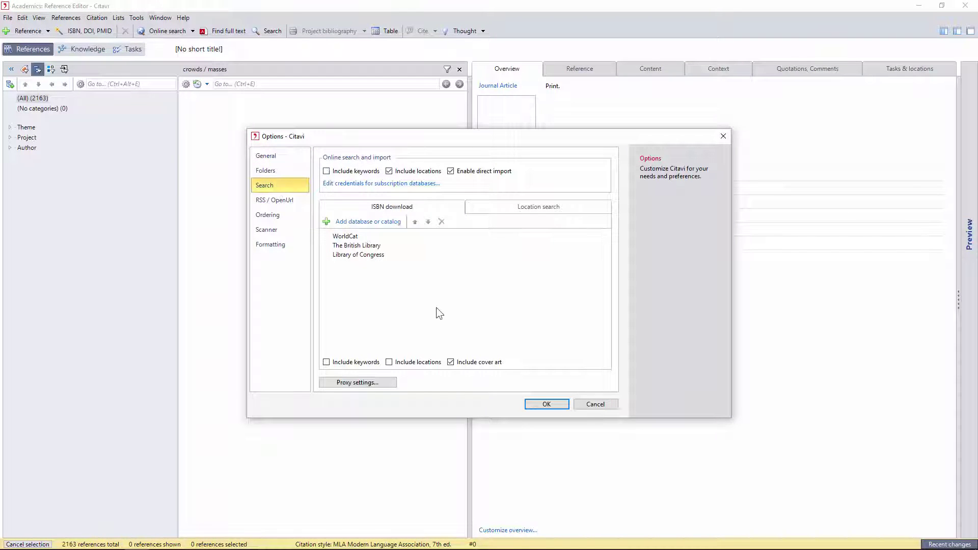
click(546, 404)
Add the interview article to the Citavi project by its DOI and remove the trailing 1 from its subtitle.
click(392, 155)
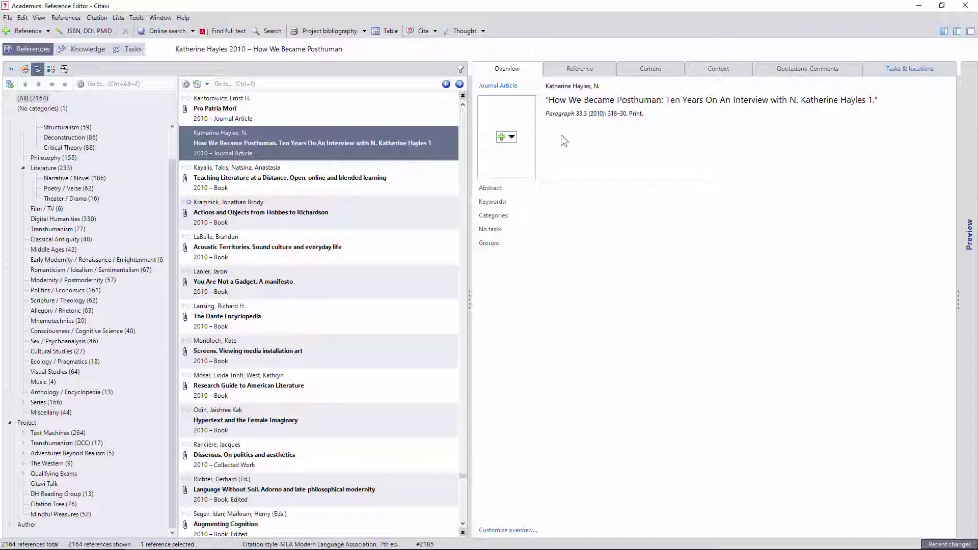
click(594, 69)
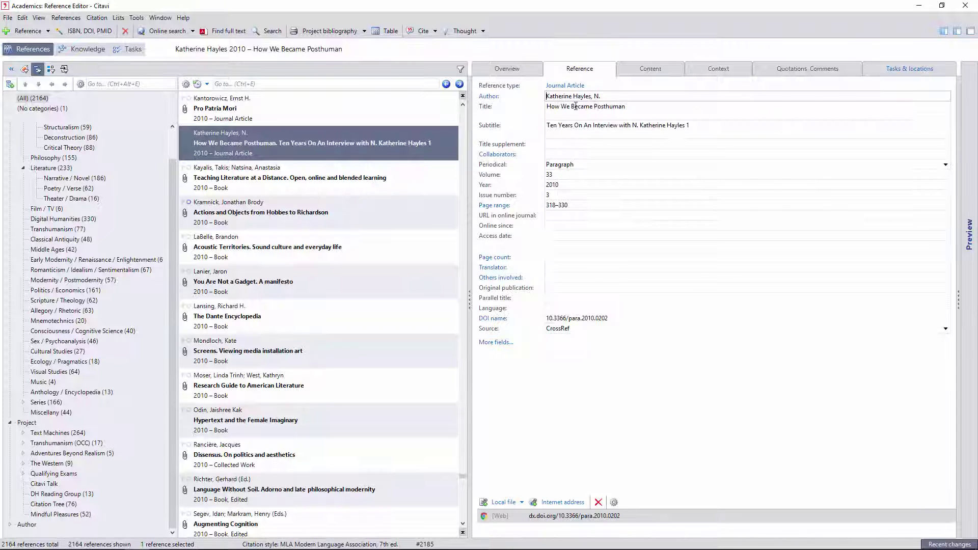
click(717, 125)
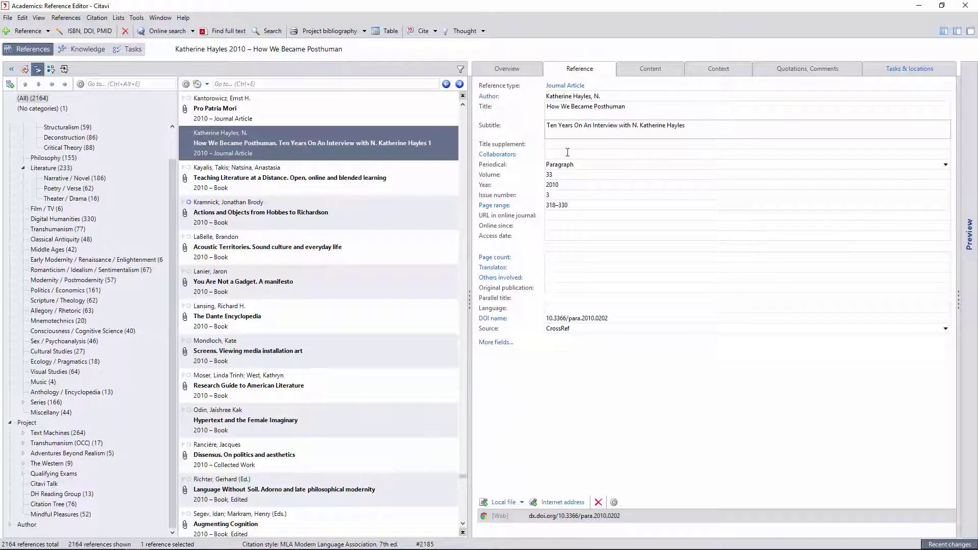
Assign the Digital Humanities category to the article and try to add the Transhumanism category.
click(657, 72)
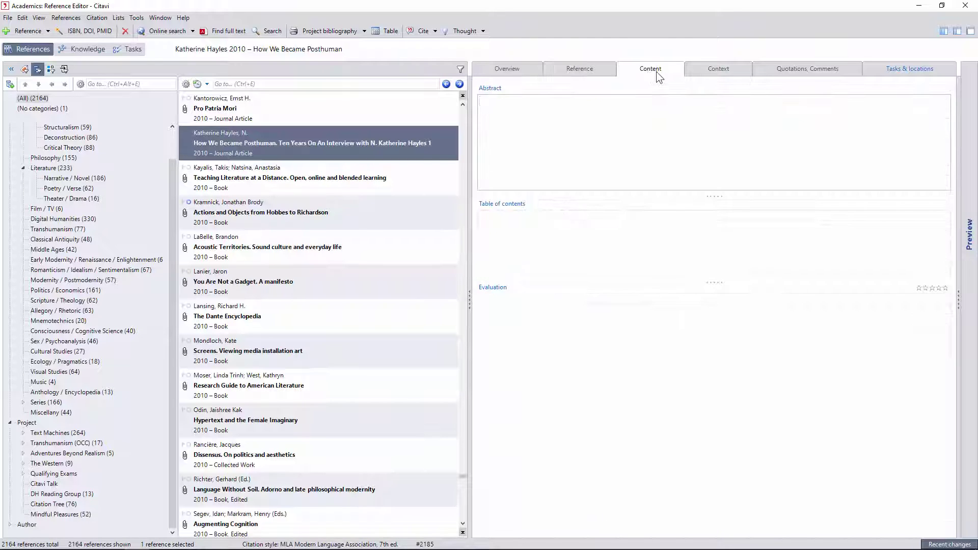
click(689, 70)
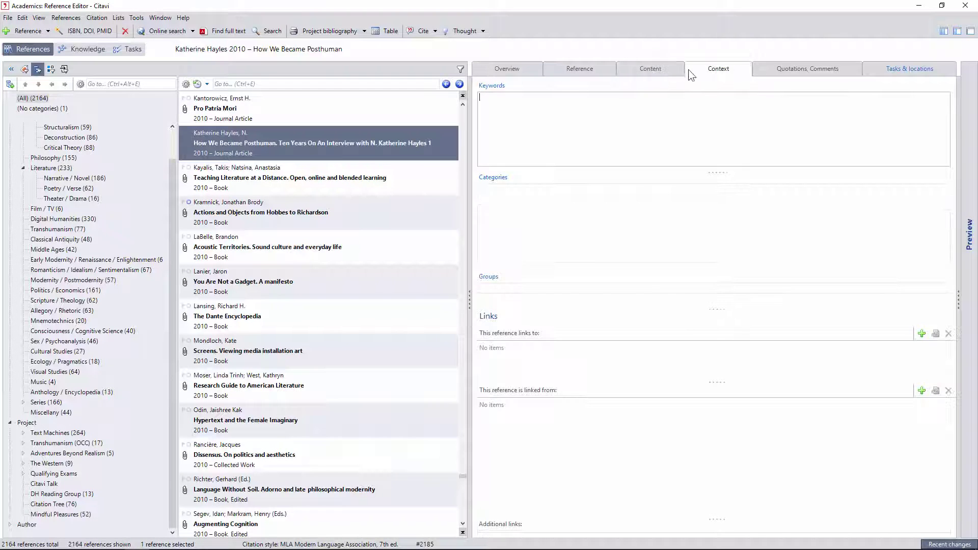
click(490, 180)
text(digit)
key(Tab)
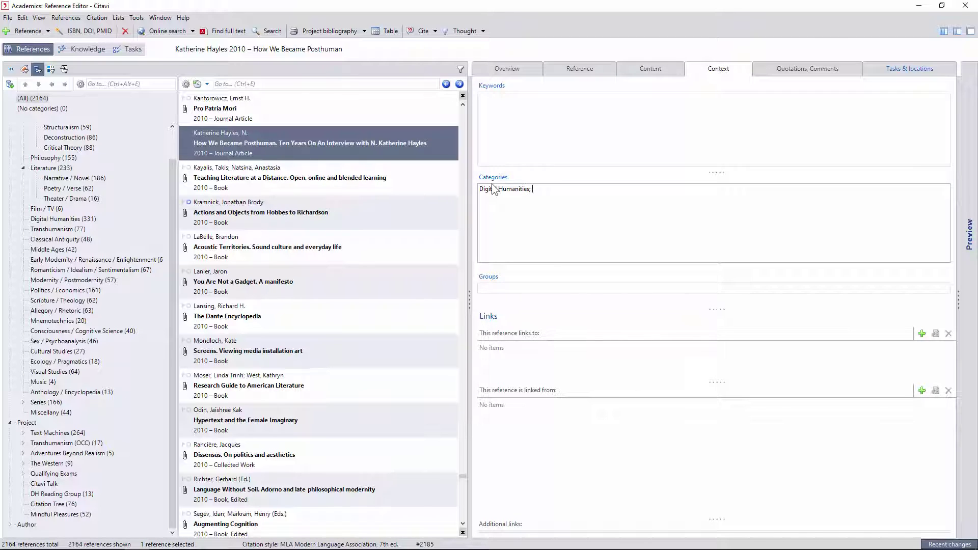
text(trans)
key(Tab)
Create a new category named Citavi Tutorial under Project and assign it to the article.
click(493, 177)
scroll(153, 107, down, 7)
click(153, 107)
click(145, 74)
text(Citavi Tutorial)
key(Return)
click(120, 197)
Add a subcategory named How We Became Posthuman 10 Years Later under the Hayles author category.
scroll(175, 159, down, 20)
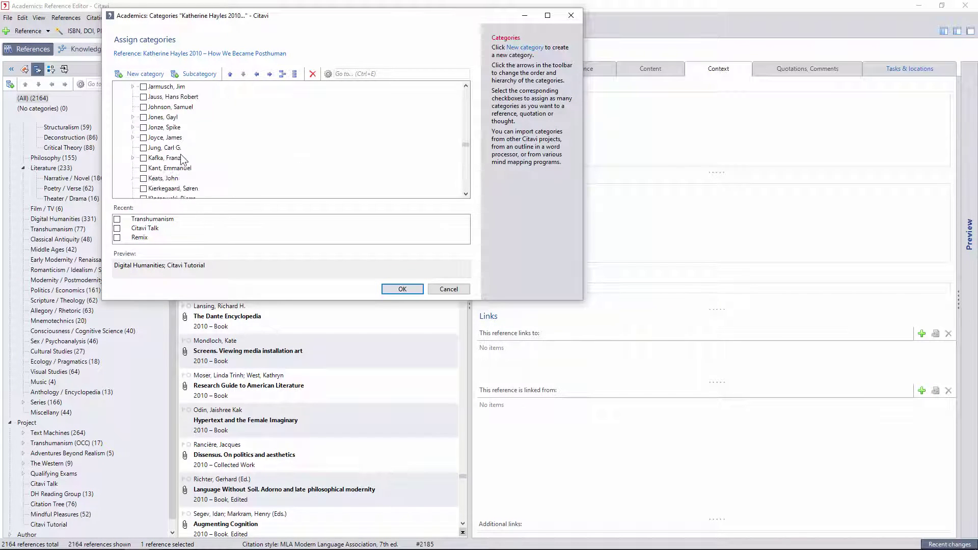
scroll(182, 159, up, 4)
click(133, 148)
right_click(188, 148)
click(168, 166)
text(How We Became Posthuman 10 Years Later)
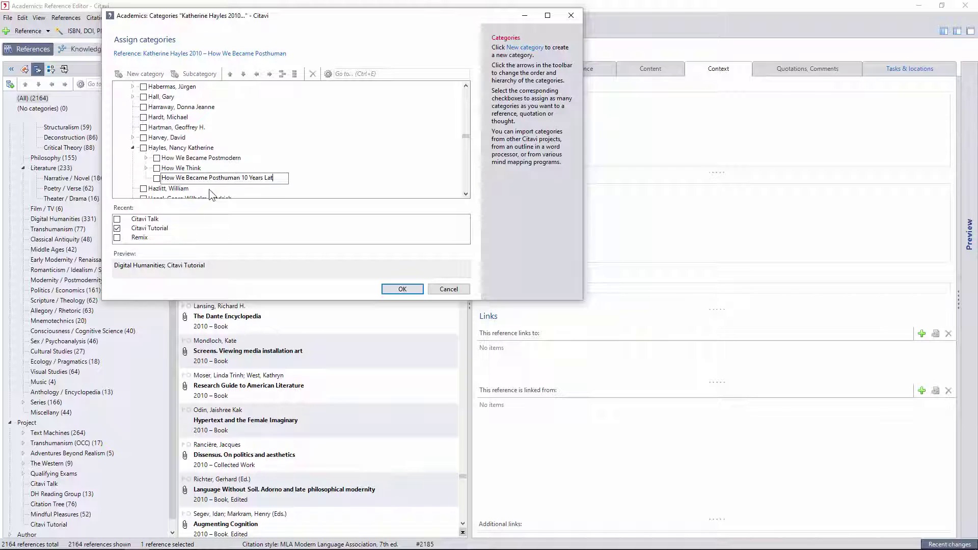
key(Return)
Rename the How We Became Postmodern category as How We Became Posthuman and assign the article to How We Became Posthuman 10 Years Later.
right_click(226, 157)
click(155, 189)
text(How We Became Posthuman)
key(Return)
click(234, 177)
click(408, 290)
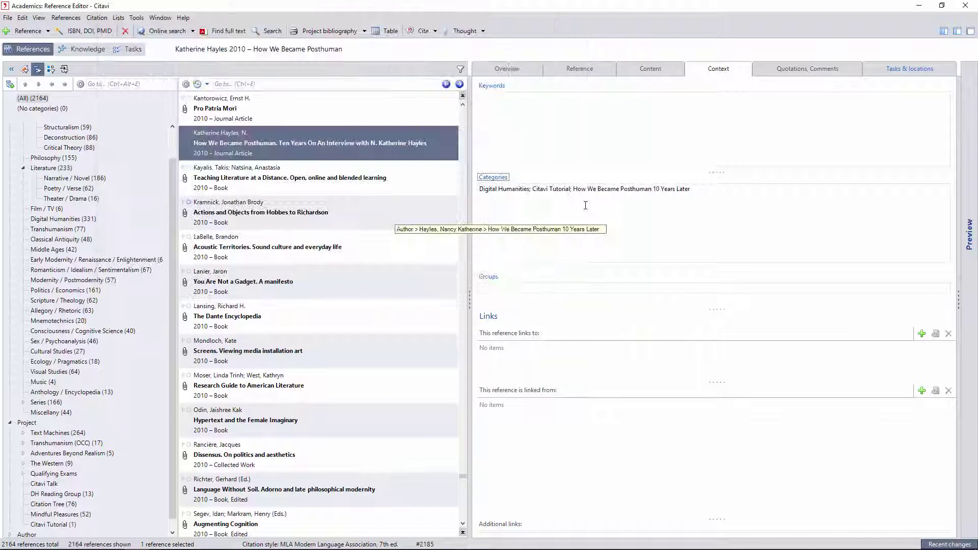
Add a Read task to the article with a finish date of 1/20/2017.
click(808, 69)
click(901, 71)
click(498, 104)
text(read)
click(192, 166)
click(134, 131)
click(204, 256)
Add an Excerpt quotations task to the article.
click(498, 104)
text(e)
click(157, 156)
key(Return)
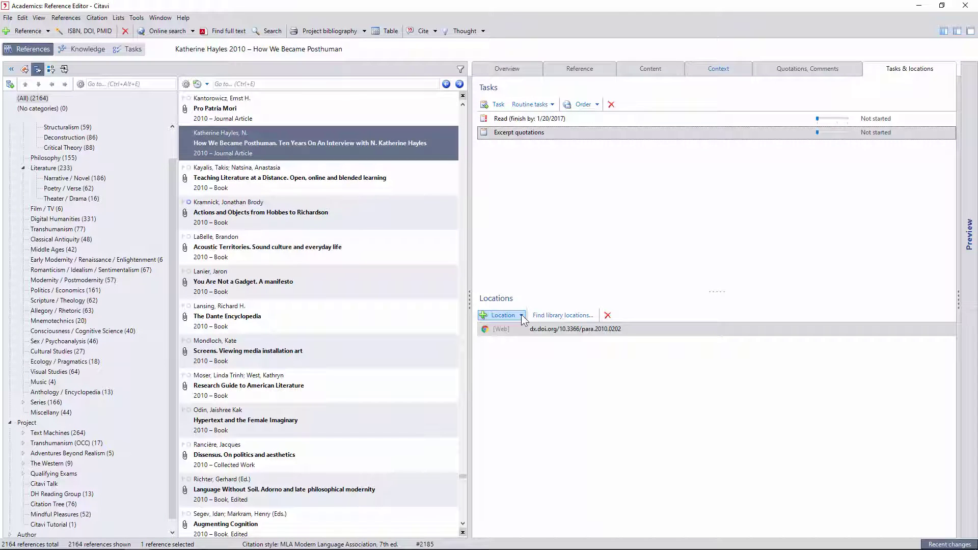
Start attaching a local file to the article's reference.
click(589, 68)
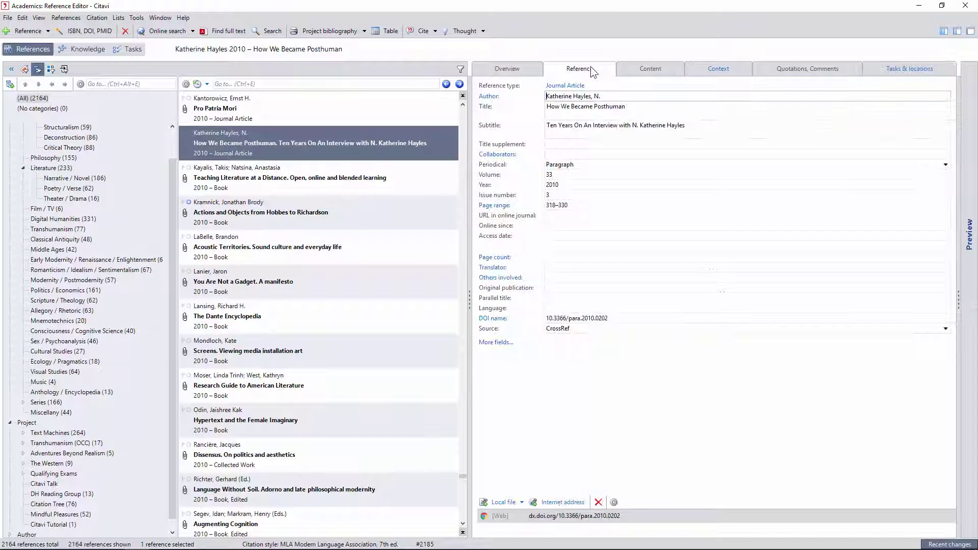
click(504, 502)
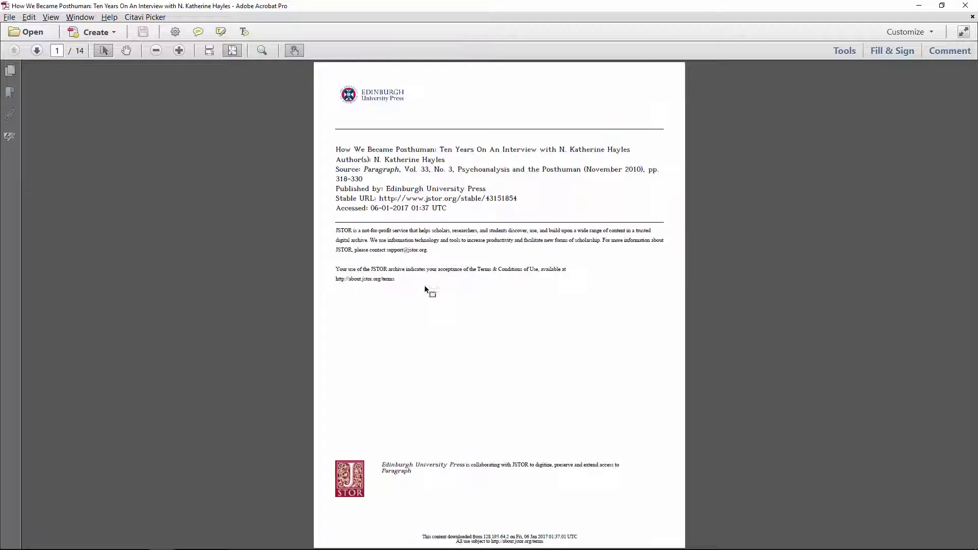
Switch to Acrobat and number the PDF's cover page with the lowercase Roman numeral i.
click(9, 71)
click(30, 89)
click(55, 177)
click(475, 282)
click(449, 311)
click(503, 371)
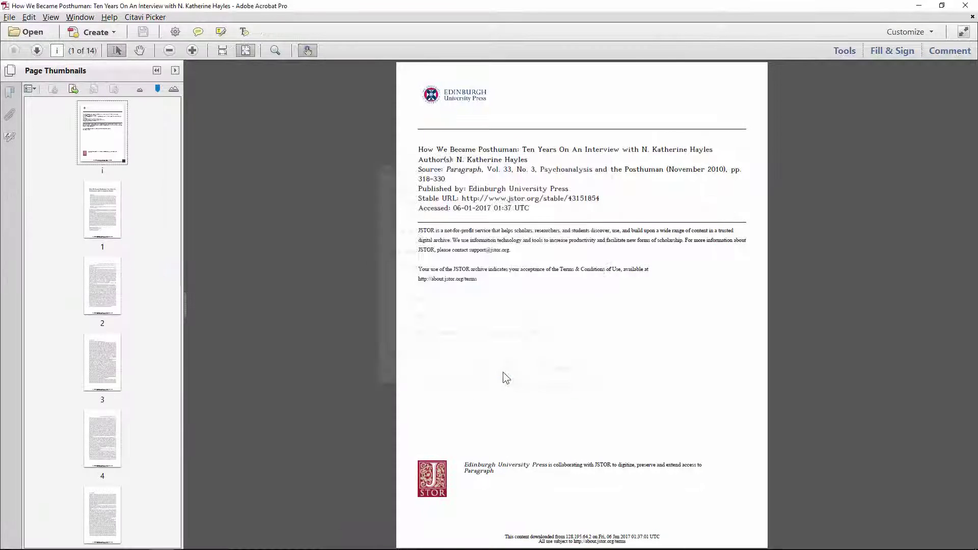
Renumber the PDF's article pages so that the numbering begins at 318.
scroll(503, 374, down, 2)
scroll(502, 375, up, 1)
click(31, 89)
click(55, 177)
click(498, 230)
text(318)
key(Return)
In Citavi's PDF preview, highlight the question on science fiction texts on page 319 and the one defining 'the posthuman' on page 321.
scroll(484, 259, down, 12)
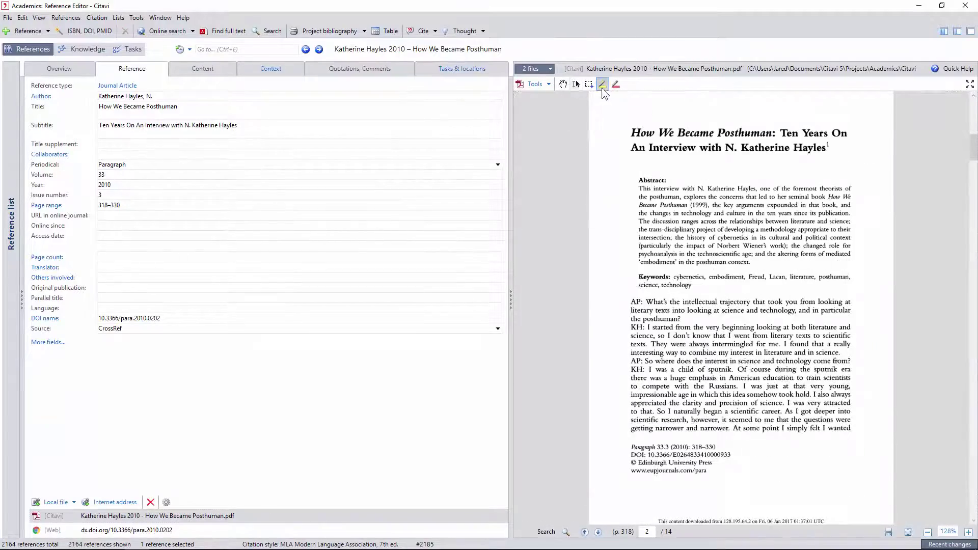
scroll(609, 327, down, 3)
scroll(609, 327, down, 10)
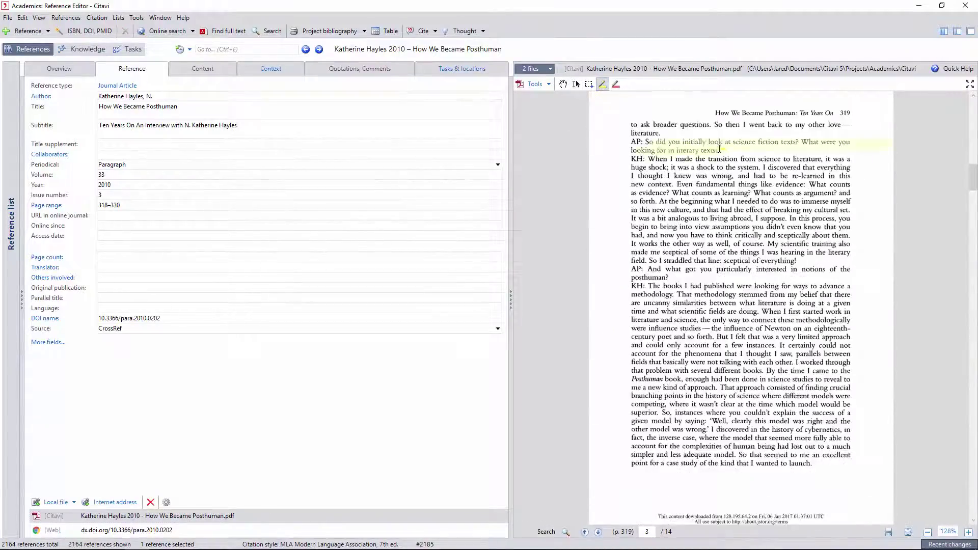
scroll(665, 269, down, 8)
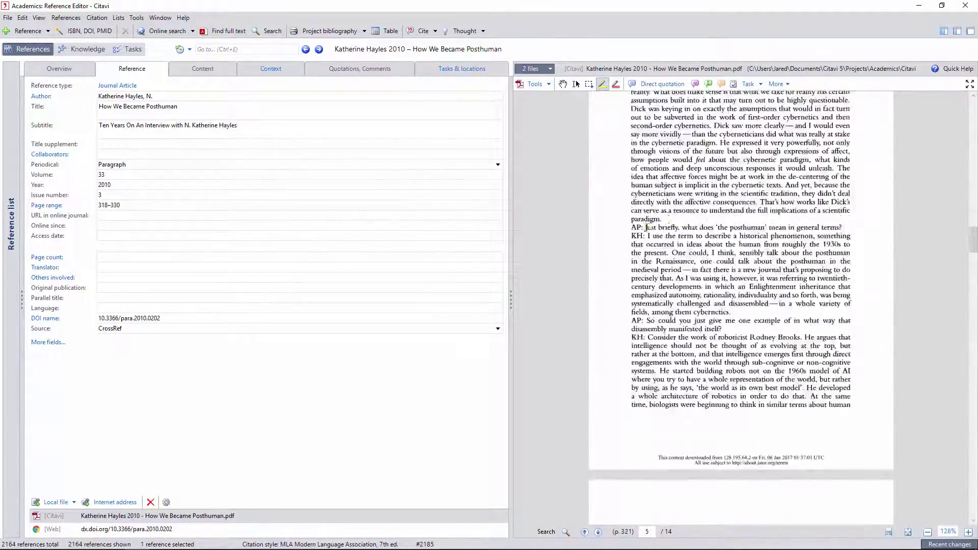
drag(645, 228, 843, 225)
Highlight the words 'flickering' and 'floating' signifiers in the interviewer's question on page 326.
scroll(843, 224, down, 14)
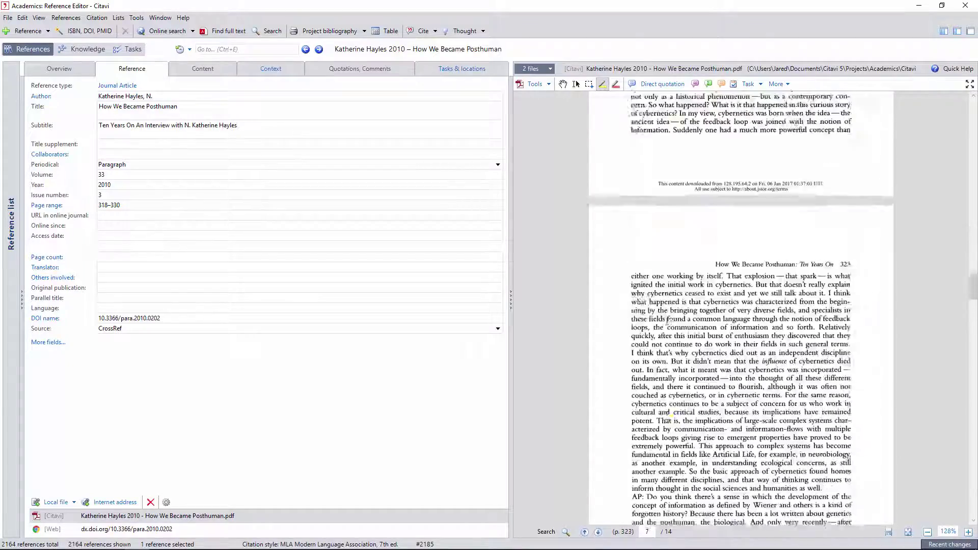
scroll(694, 274, down, 9)
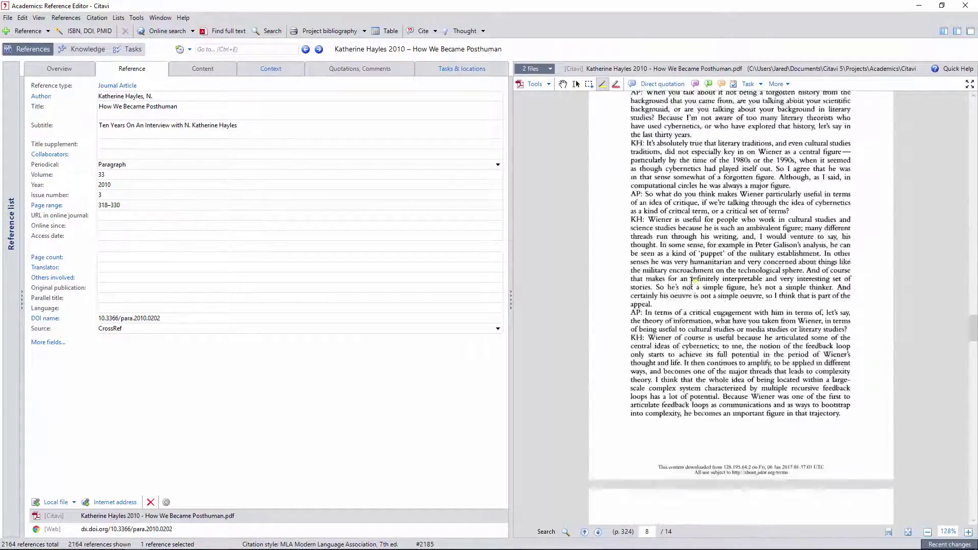
scroll(653, 270, up, 2)
scroll(653, 270, down, 13)
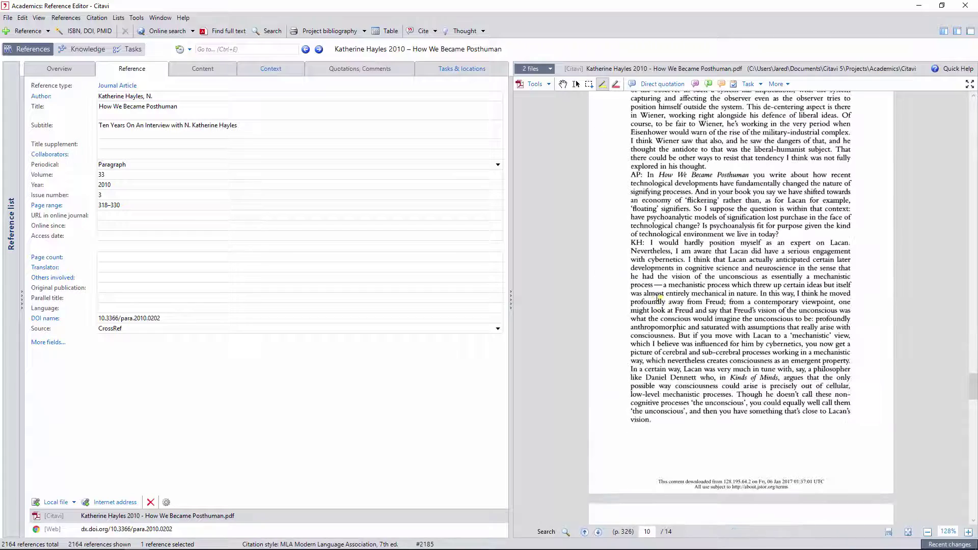
drag(686, 200, 719, 201)
drag(631, 209, 688, 210)
Save the page 319 passage from the science fiction question through "sceptical of everything!" as a direct quotation, including the leading AP:.
scroll(673, 246, down, 5)
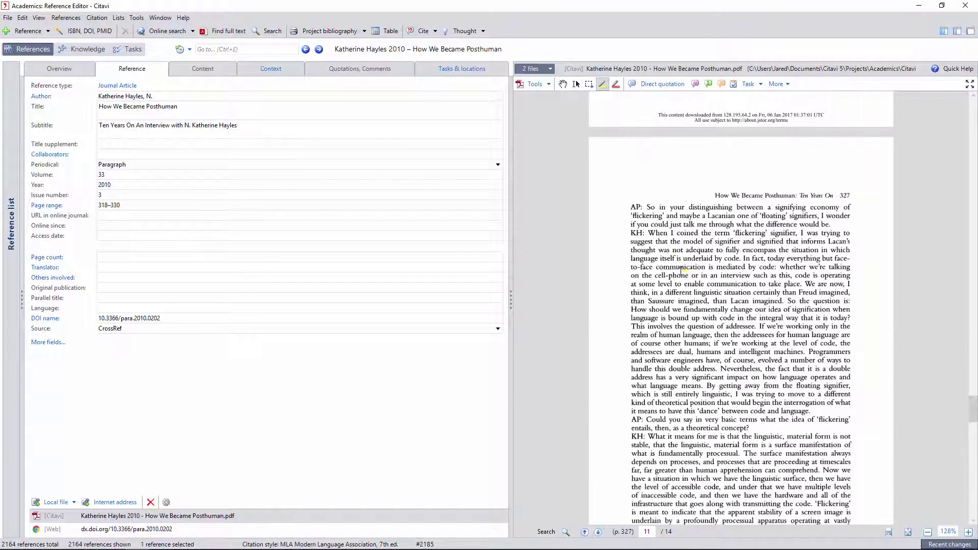
scroll(682, 270, down, 4)
scroll(688, 265, down, 6)
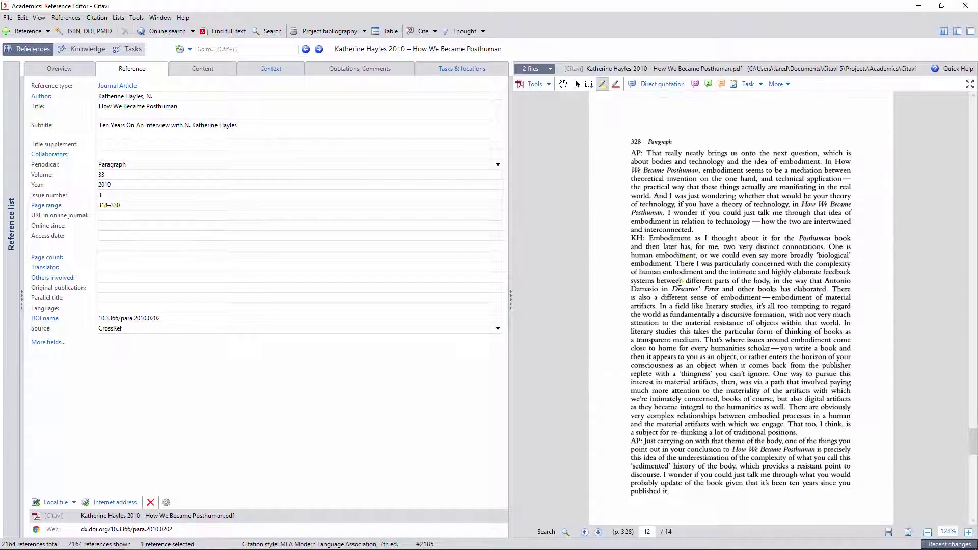
scroll(681, 260, down, 16)
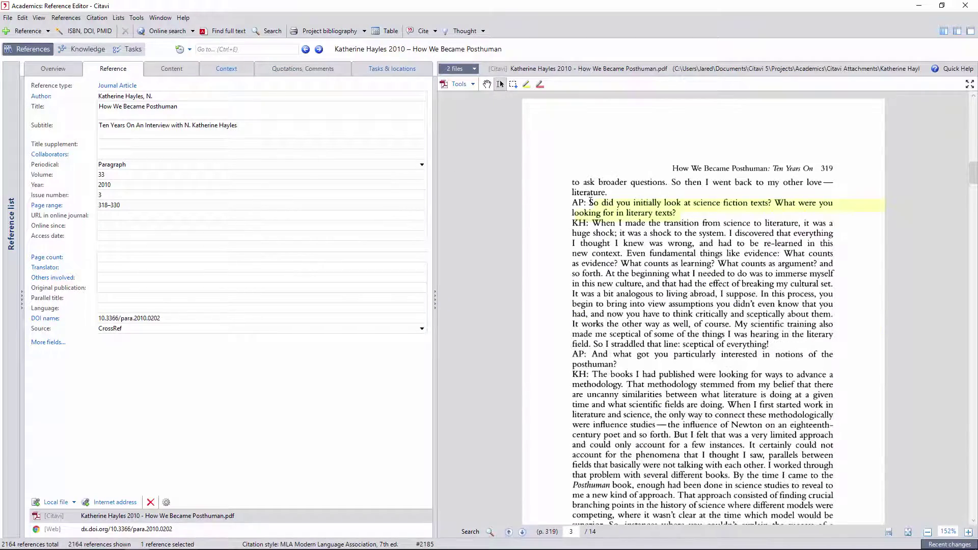
drag(591, 202, 843, 343)
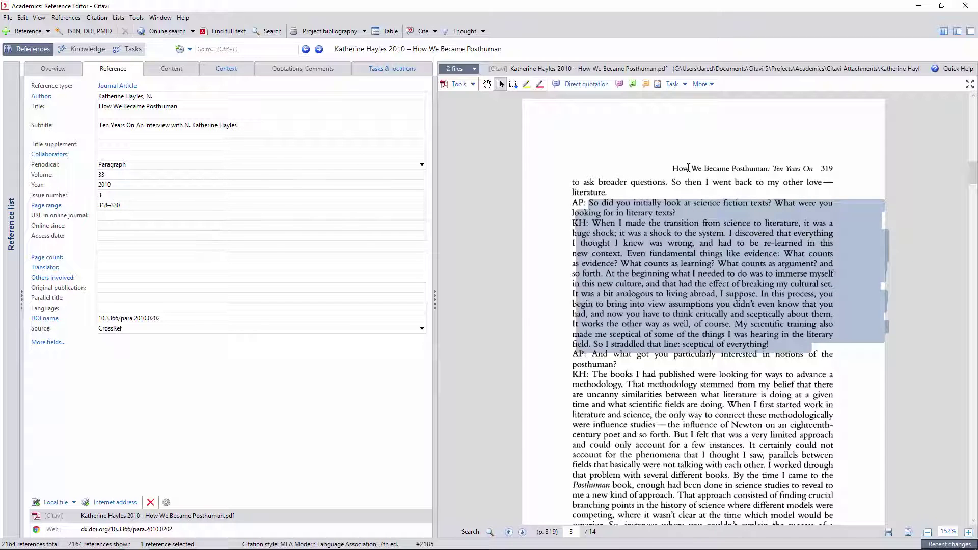
click(588, 84)
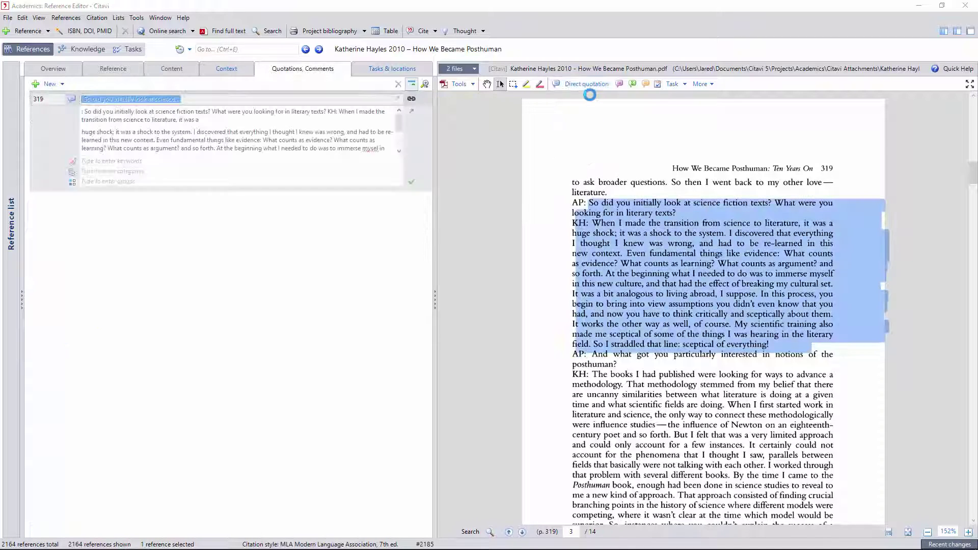
click(669, 254)
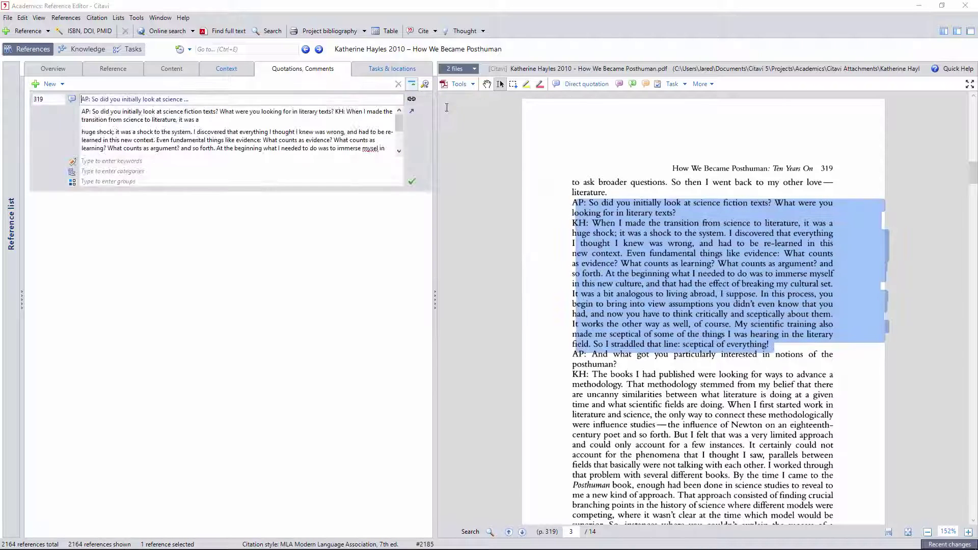
Open the quotation for editing, put the KH answer in its own paragraph and remove the stray line break inside it.
click(430, 112)
drag(731, 399, 752, 458)
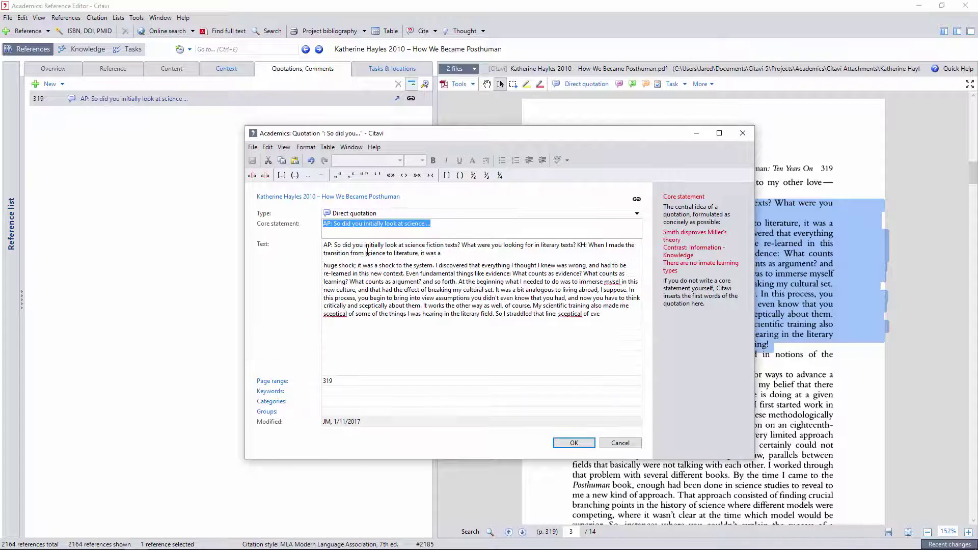
click(578, 245)
drag(535, 133, 330, 117)
key(Return)
click(296, 241)
key(Delete)
Add the keywords literature / literariness, science fiction, and truth / knowledge / certainty / epistemology to the page 319 quotation.
click(182, 375)
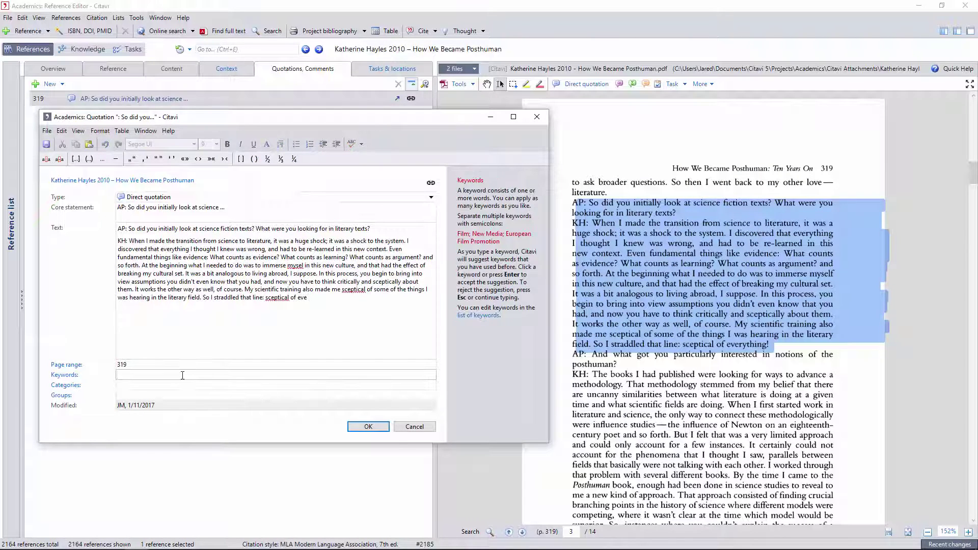
text(liter)
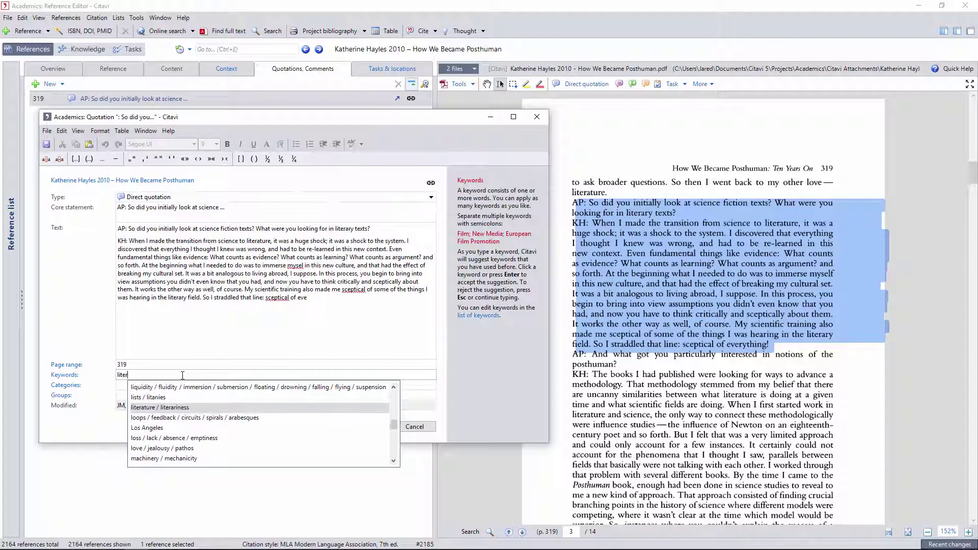
key(Return)
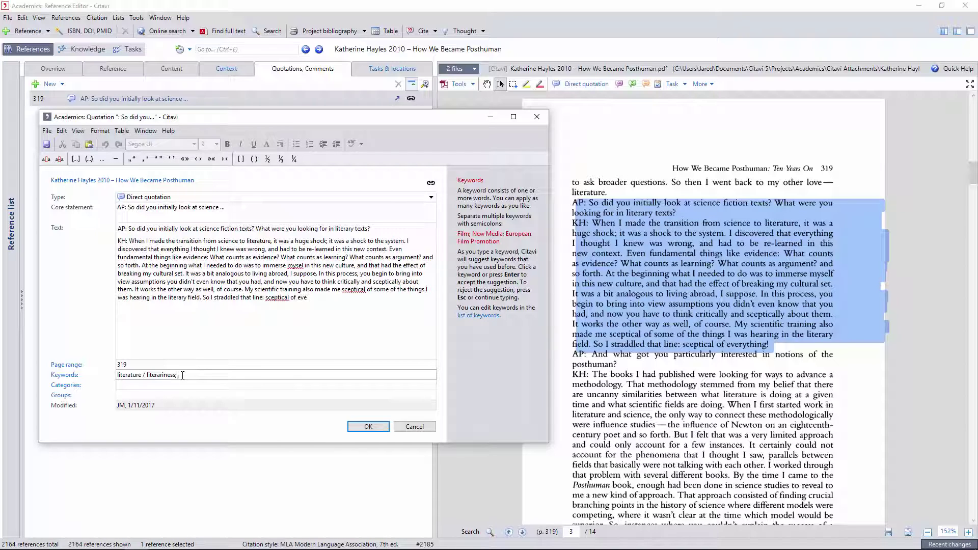
text(scie)
text(; tru)
key(Return)
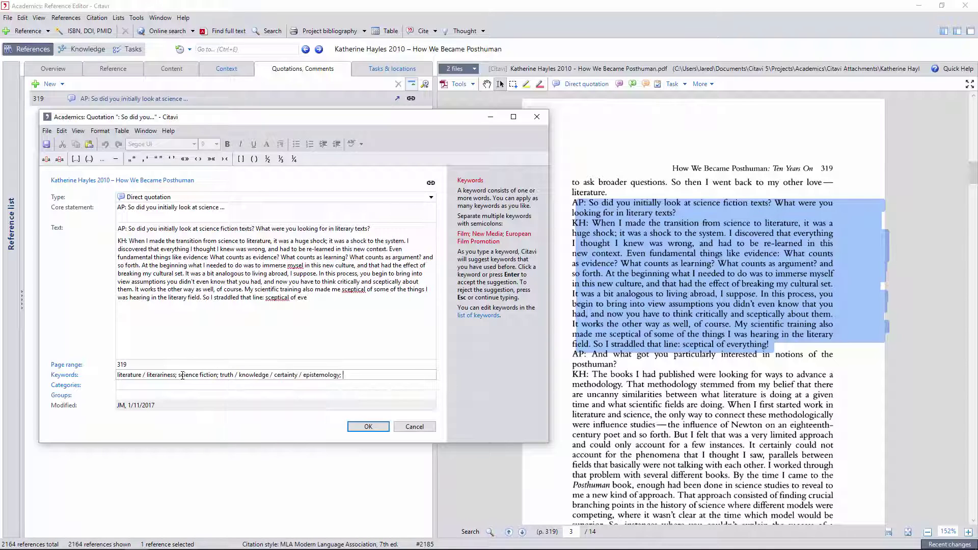
Complete the truncated words "myself" and "everything!" in the quotation text and add the keyword travel / tourism.
click(303, 266)
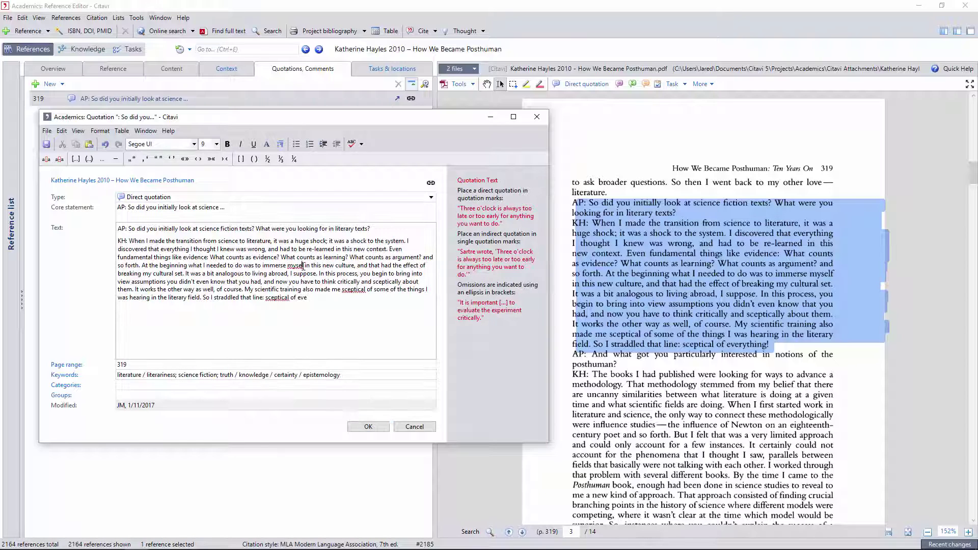
text(f)
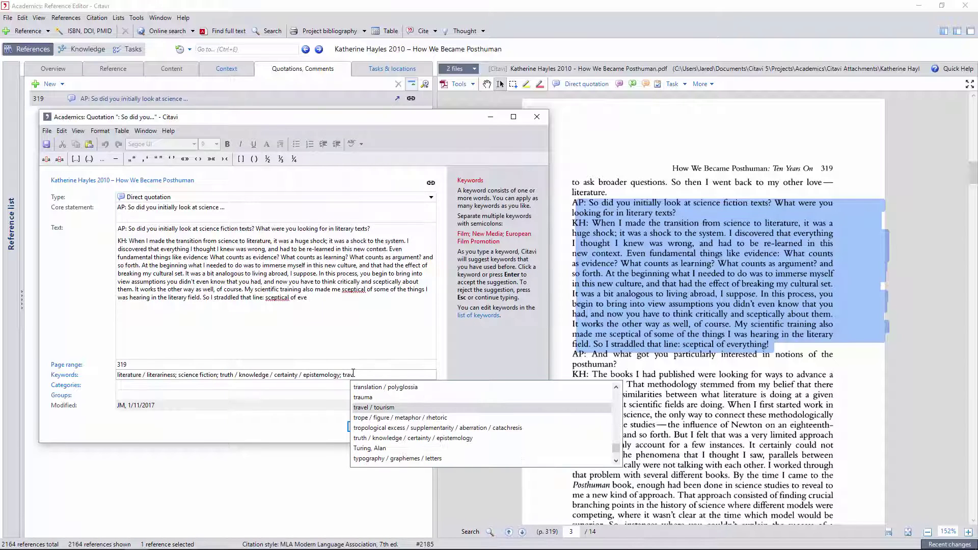
key(Return)
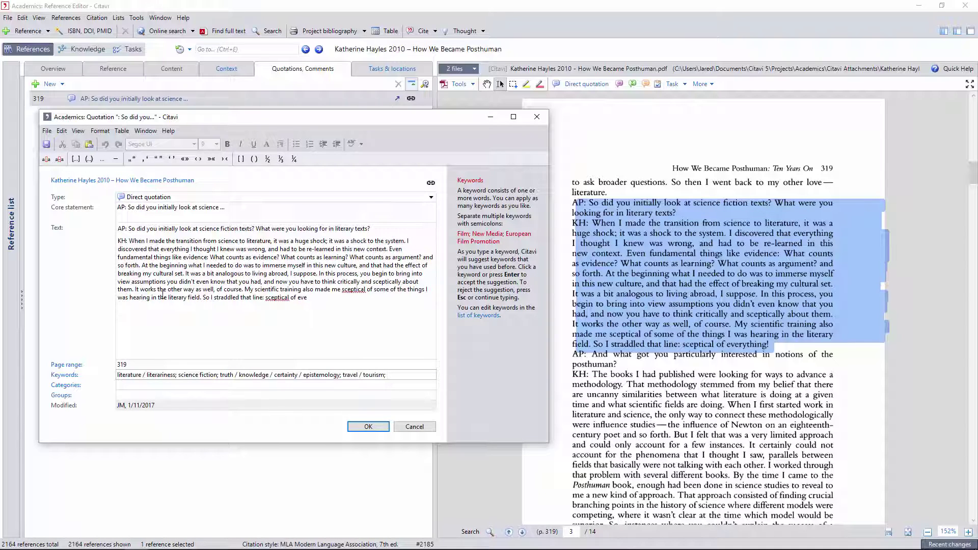
click(319, 302)
text(rything!)
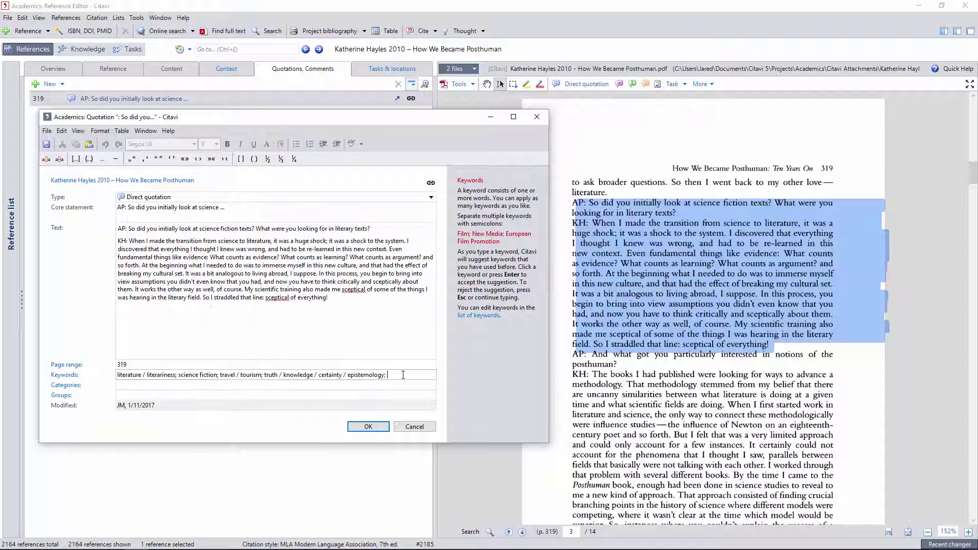
Find the keyword scholarship / pedagogy / university in the full keyword list, add it to the page 319 quotation and save the quotation.
click(403, 375)
text(sc)
key(BackSpace)
key(BackSpace)
right_click(403, 375)
click(428, 458)
click(97, 97)
text(peda)
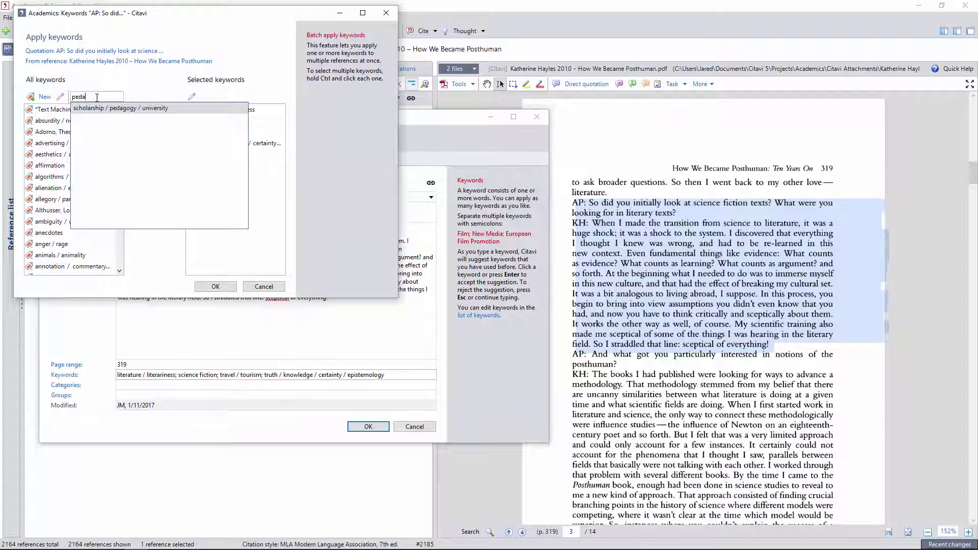
key(Return)
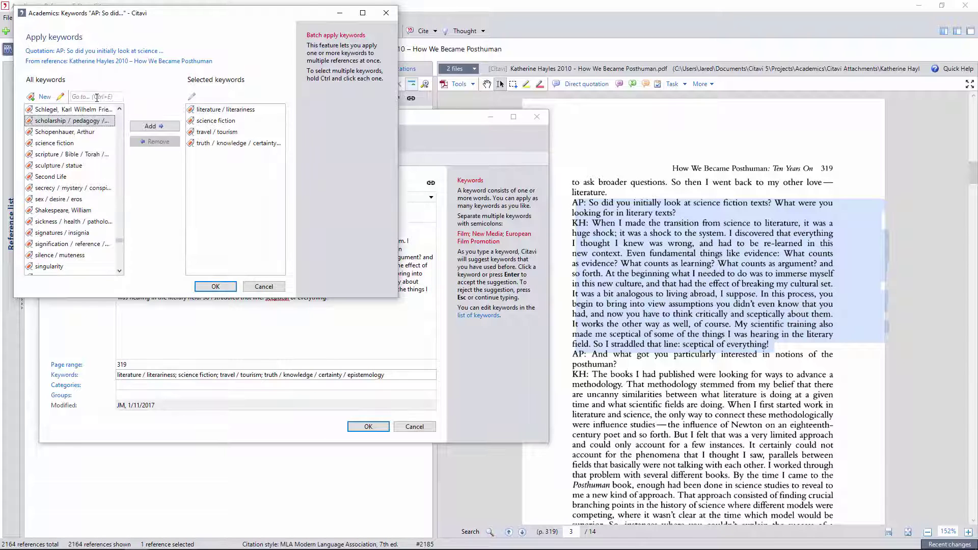
click(157, 127)
click(215, 286)
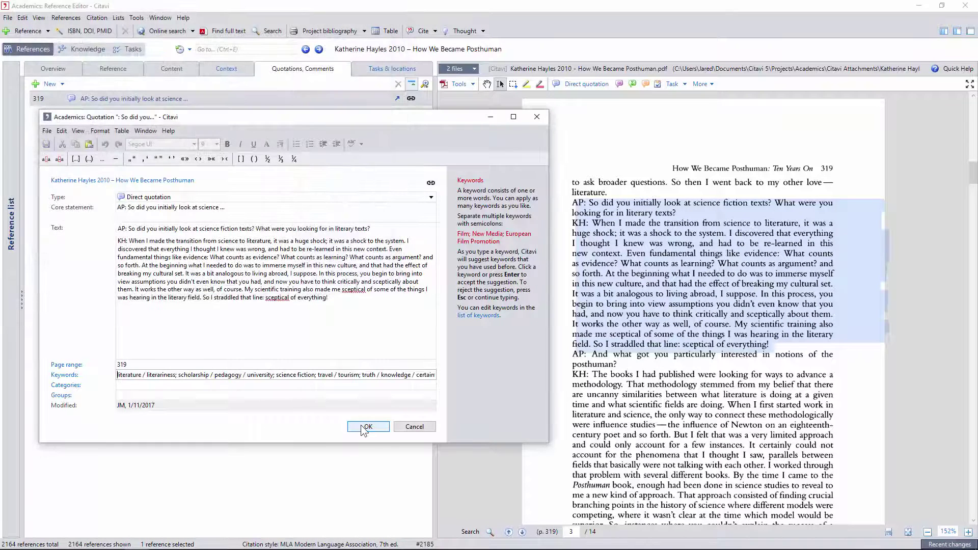
click(368, 427)
Save the page 321 passage on 'the posthuman', from "AP: Just briefly" through "among them cybernetics", as a direct quotation.
scroll(703, 306, down, 10)
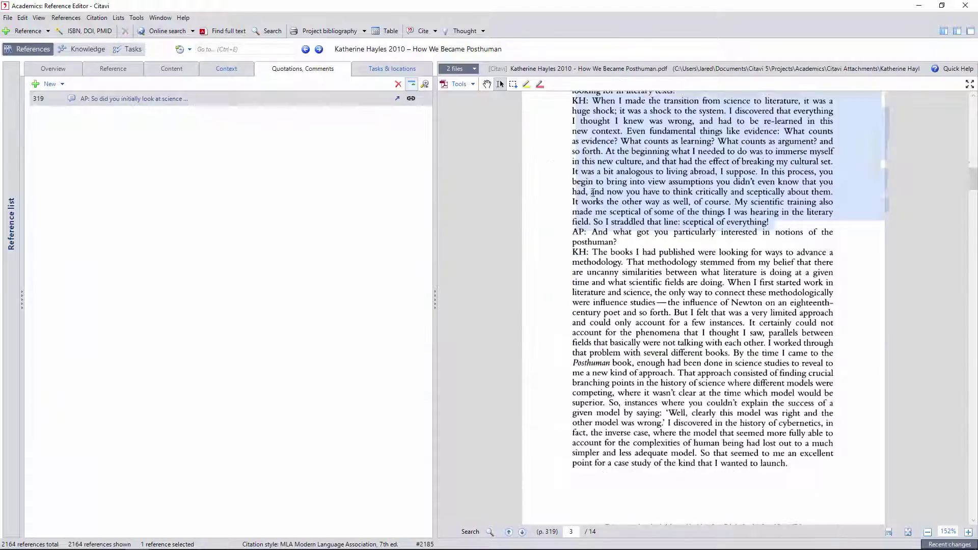
drag(573, 227, 690, 329)
click(586, 84)
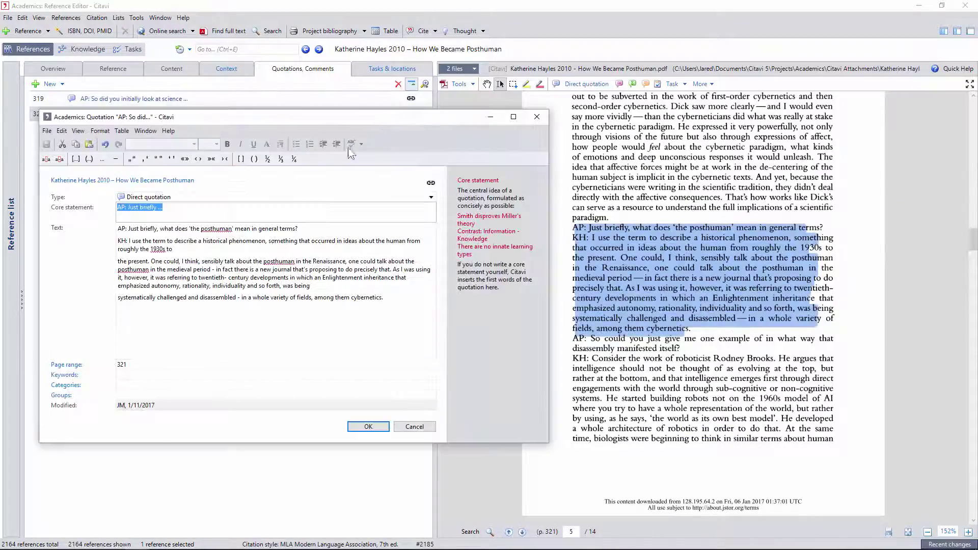
Add the keywords transhumanism / posthumanism, Middle Ages, Enlightenment, reason / logic / deduction, technology / prosthesis and digitization / interfaces / workflows / collaboration / digital humanities.
click(139, 376)
text(transhumanism / posthumanism; )
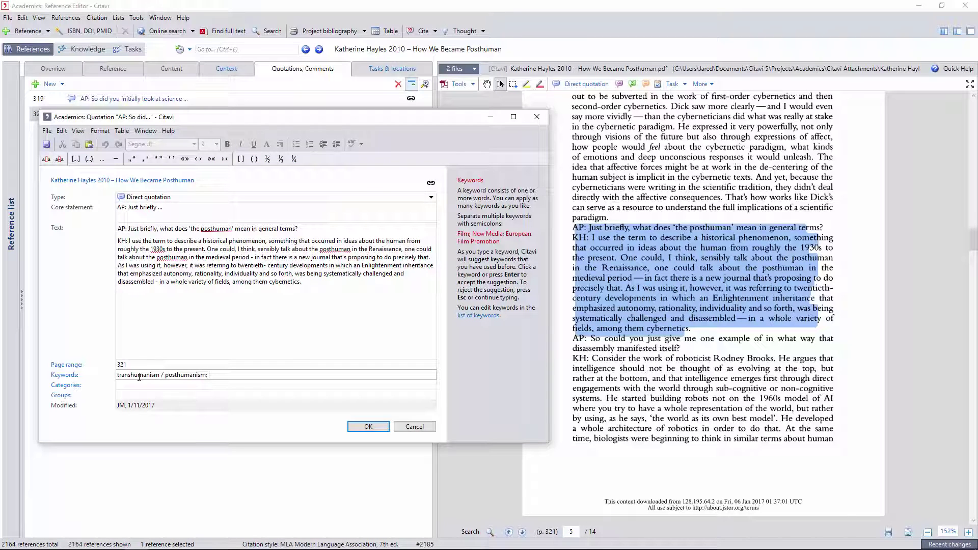
text(Mid)
key(Return)
text(Enl)
key(Return)
text(rea)
key(Return)
text(tec)
key(Return)
text(digit)
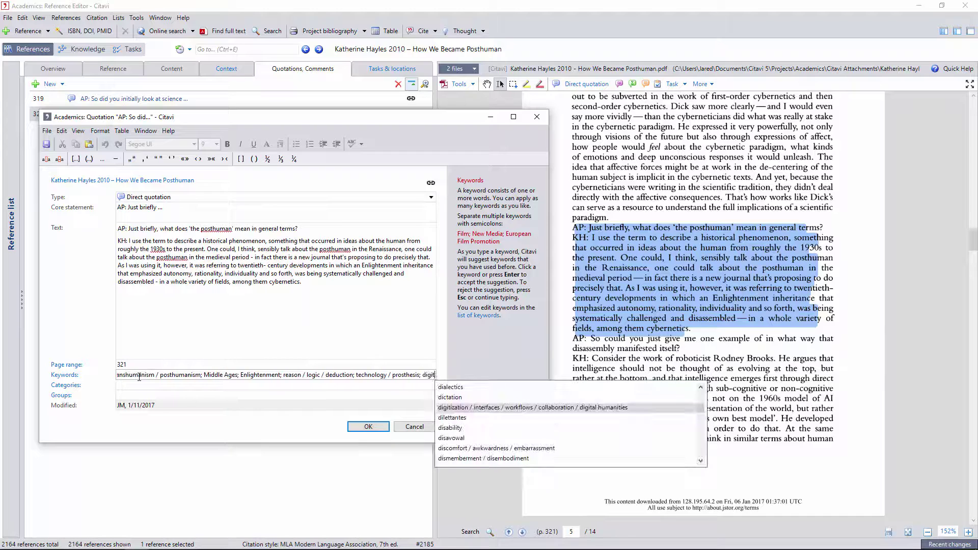
key(Return)
Look up "cyber" in the full keyword list, add the matching keyword to the page 321 quotation and save the quotation.
click(65, 375)
click(96, 96)
text(cyber)
click(118, 108)
click(156, 126)
click(216, 287)
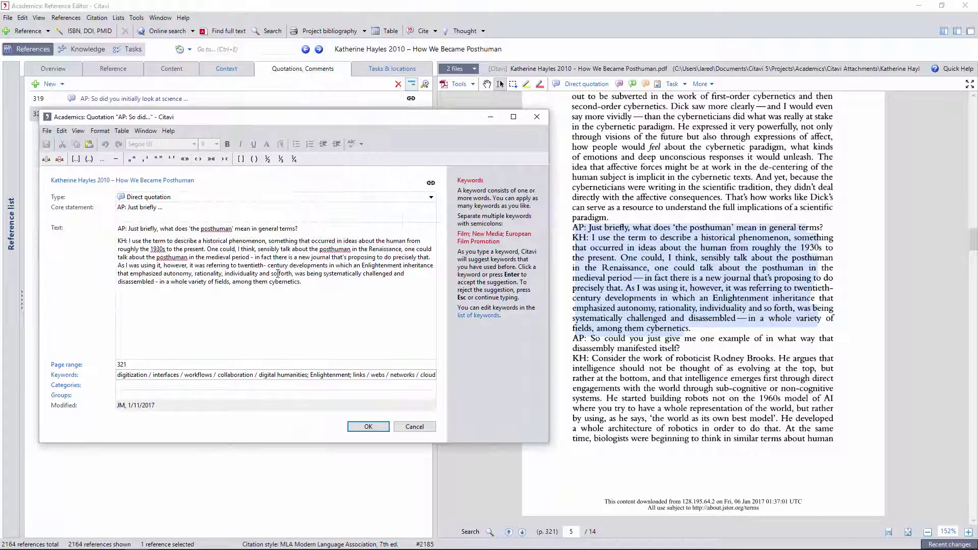
click(368, 427)
Save the interviewer's page 326 question on 'flickering' and 'floating' signifiers as a direct quotation.
scroll(620, 455, down, 5)
scroll(620, 258, down, 20)
drag(572, 196, 748, 267)
click(581, 83)
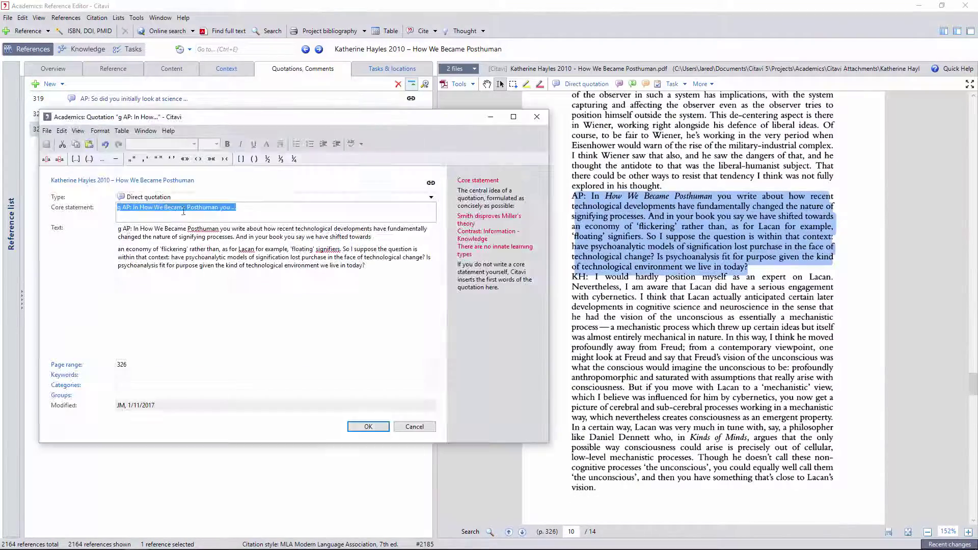
Remove the stray "g" before AP: and italicize the book title How We Became Posthuman in the quotation text.
click(123, 229)
key(BackSpace)
key(BackSpace)
drag(135, 229, 213, 229)
key(ctrl+i)
Remove the line break before "an economy of" and bold 'flickering' and 'floating' signifiers in the quotation text.
click(117, 249)
key(BackSpace)
drag(117, 245, 148, 245)
key(ctrl+b)
drag(252, 245, 305, 245)
Add the keywords technology / prosthesis, signification / reference / semiosis, Lacan, Jacques, Freud / psychoanalysis and method / praxis / program, and save the page 326 quotation.
click(158, 377)
text(technology / prosthesis)
key(Return)
text(; signif)
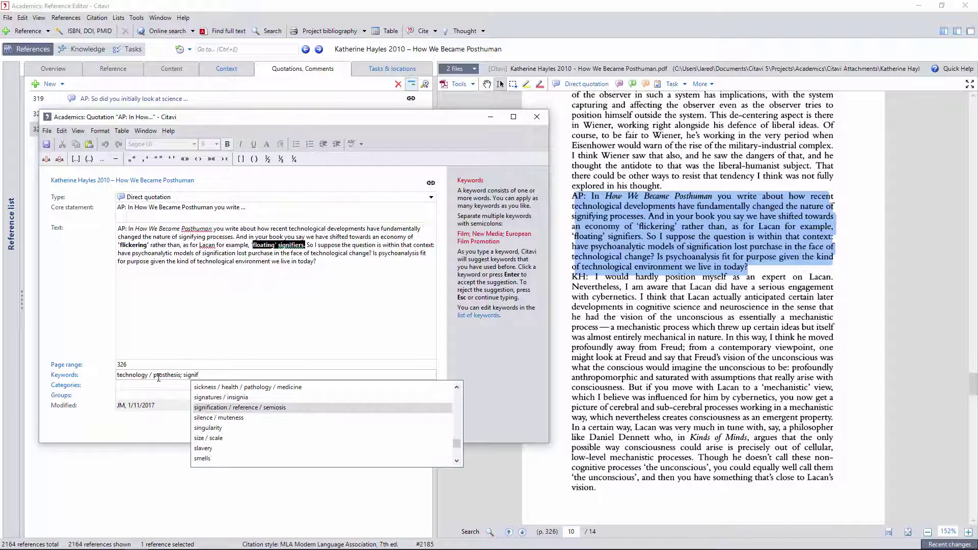
key(Return)
text(laca)
key(Return)
text(freud)
key(Return)
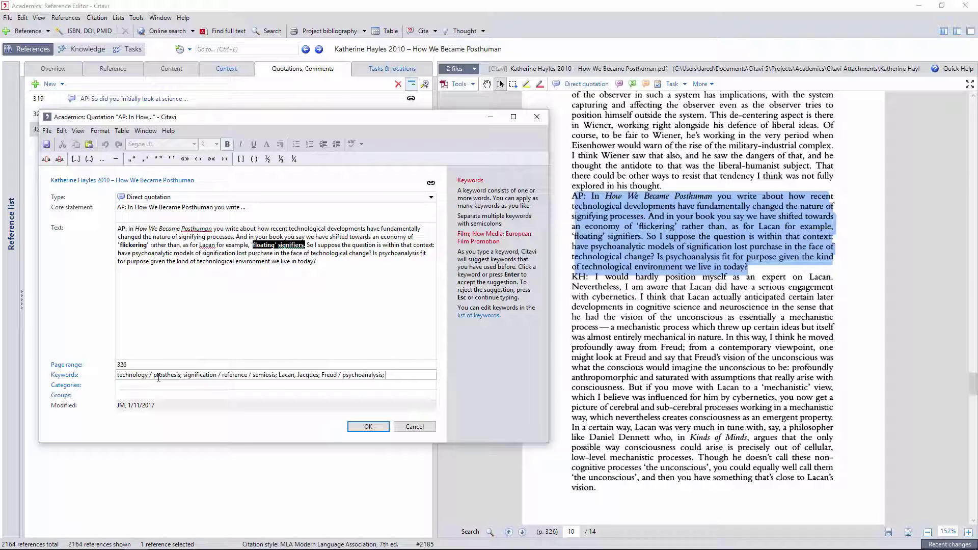
text(metho)
key(Return)
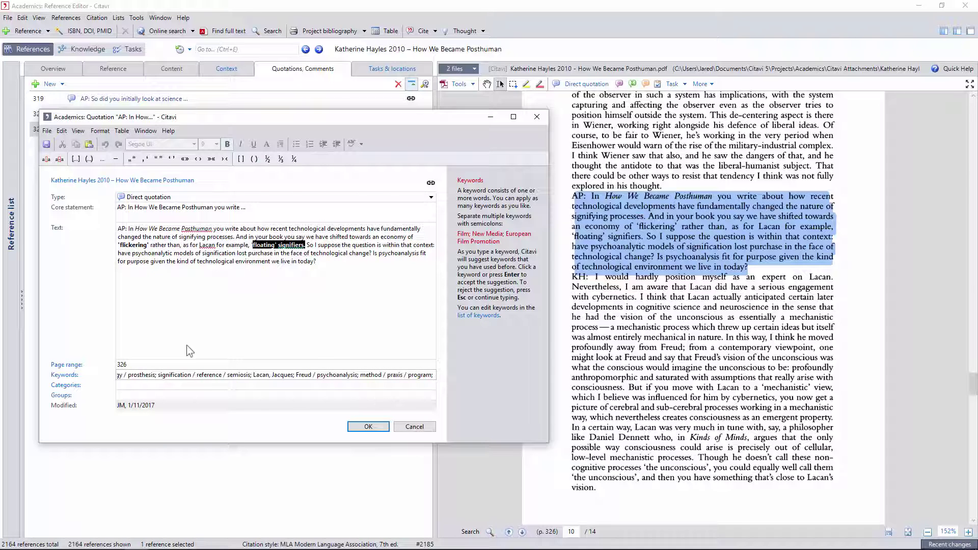
click(368, 427)
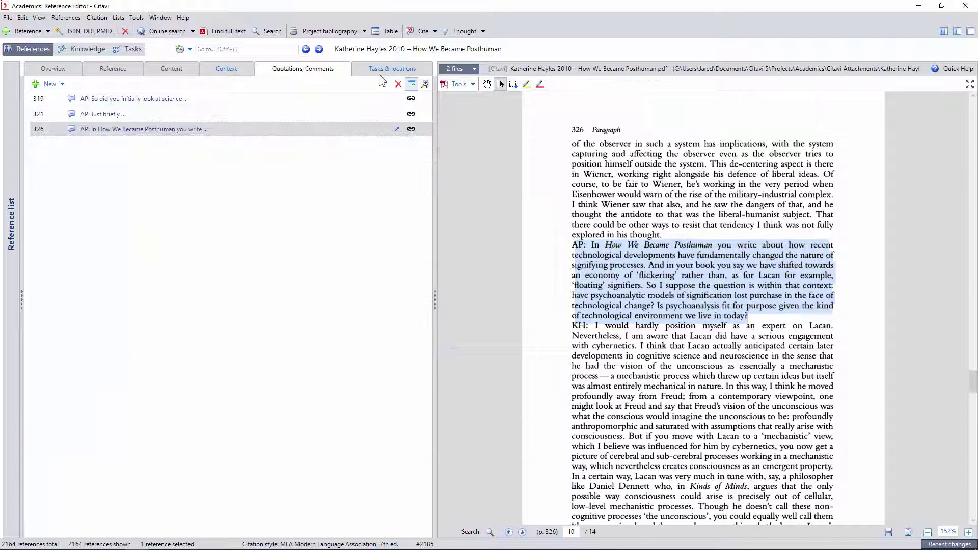
Check the reference's tasks and assign all three quotations to the categories Hayles, Nancy Katherine and How We Became Posthuman 10 Years Later.
click(378, 72)
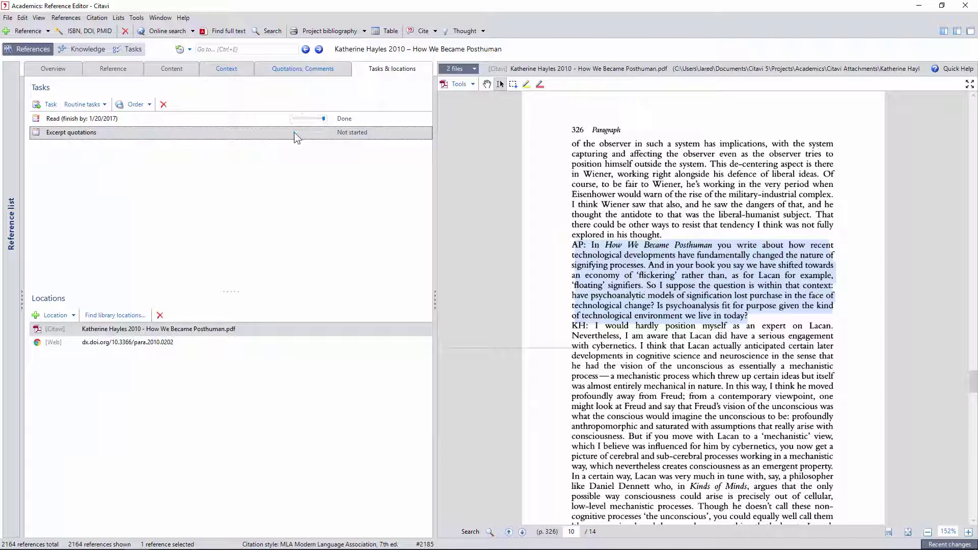
click(303, 68)
right_click(262, 121)
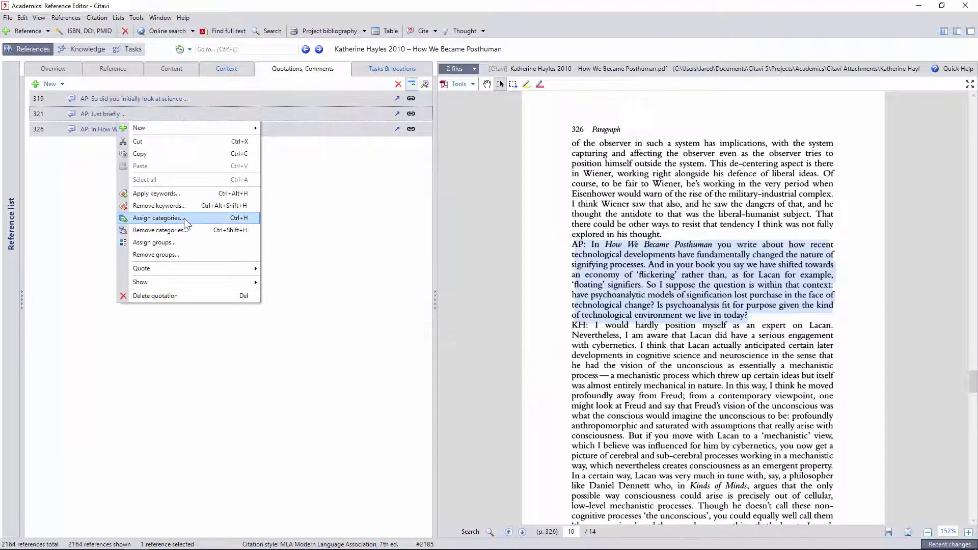
click(185, 218)
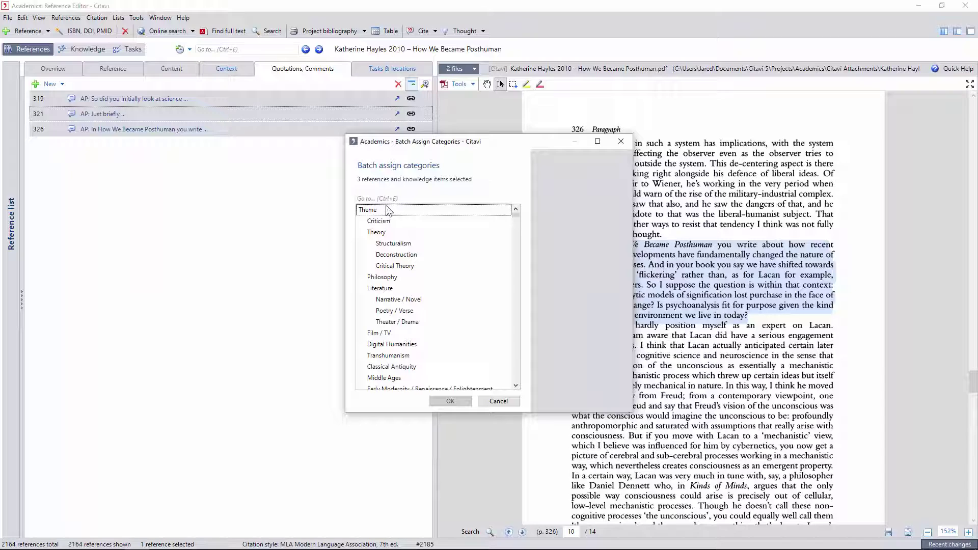
text(Hayles)
key(Return)
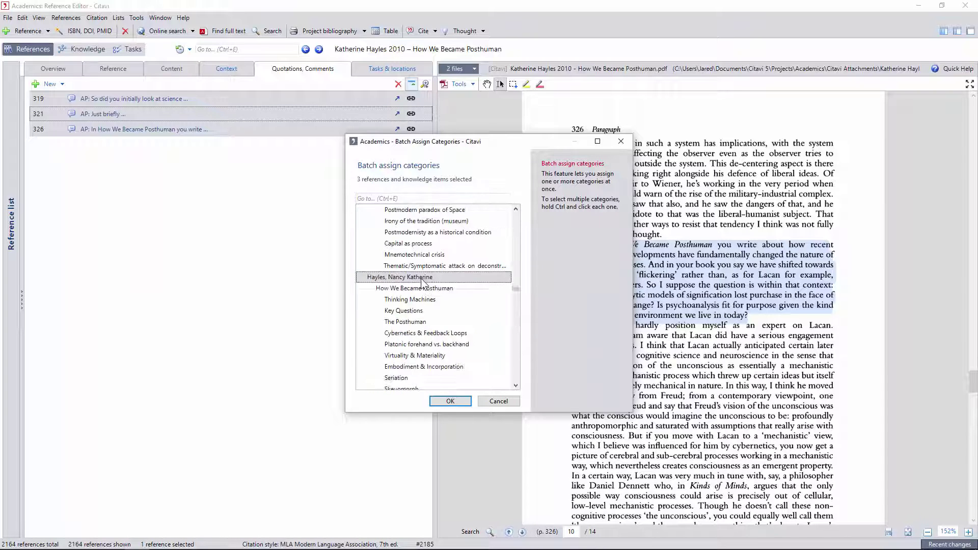
scroll(426, 283, down, 4)
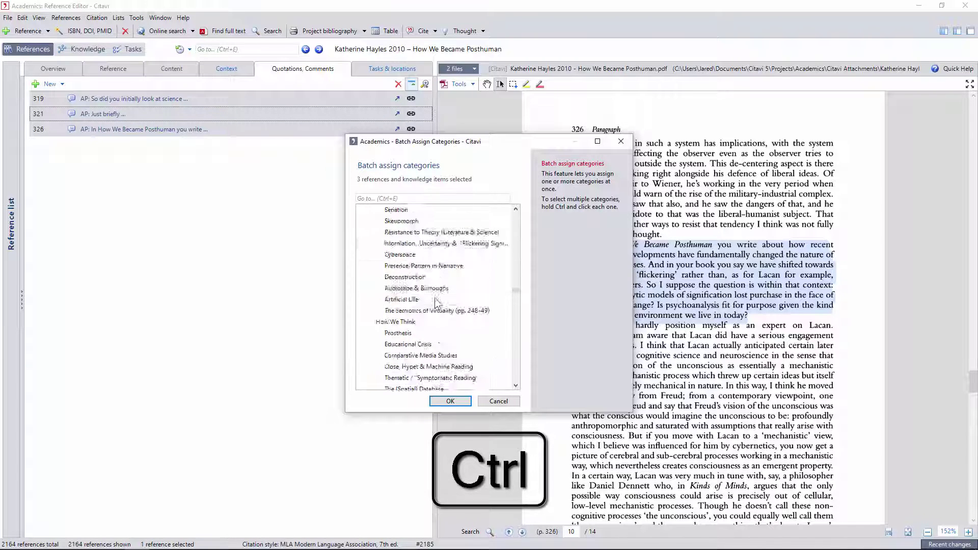
scroll(436, 302, up, 3)
click(450, 401)
Switch to the Knowledge Organizer and review the three quotations in the Hayles subcategory How We Became Posthuman 10 Years Later.
click(68, 48)
click(10, 391)
click(10, 127)
click(10, 148)
scroll(153, 204, down, 20)
click(153, 83)
click(127, 97)
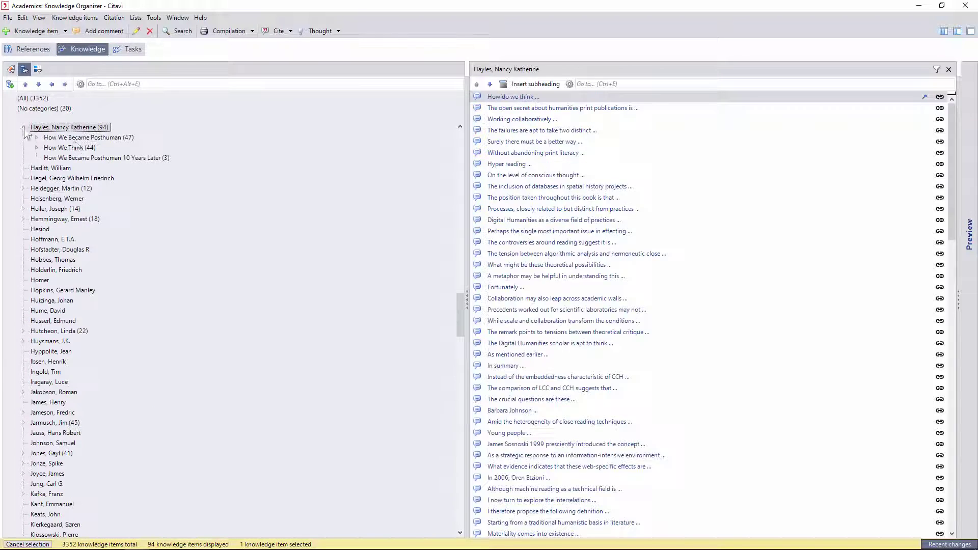
click(107, 157)
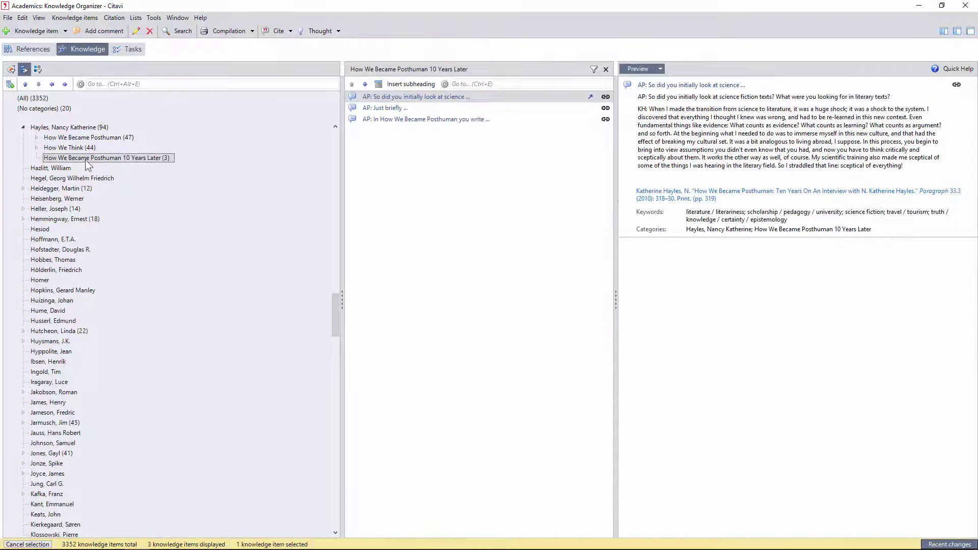
click(387, 108)
click(401, 119)
Create the subcategories Literature / Science, Posthuman and Flickering Signifiers under How We Became Posthuman 10 Years Later.
click(10, 84)
click(36, 107)
text(Literature / Science)
key(Return)
right_click(68, 166)
click(69, 212)
text(Posthuman)
key(Return)
click(10, 84)
click(32, 100)
text(Flickering Signifiers)
key(Return)
Move the page 319, 321 and 326 quotations into Literature / Science, Posthuman and Flickering Signifiers respectively.
click(114, 158)
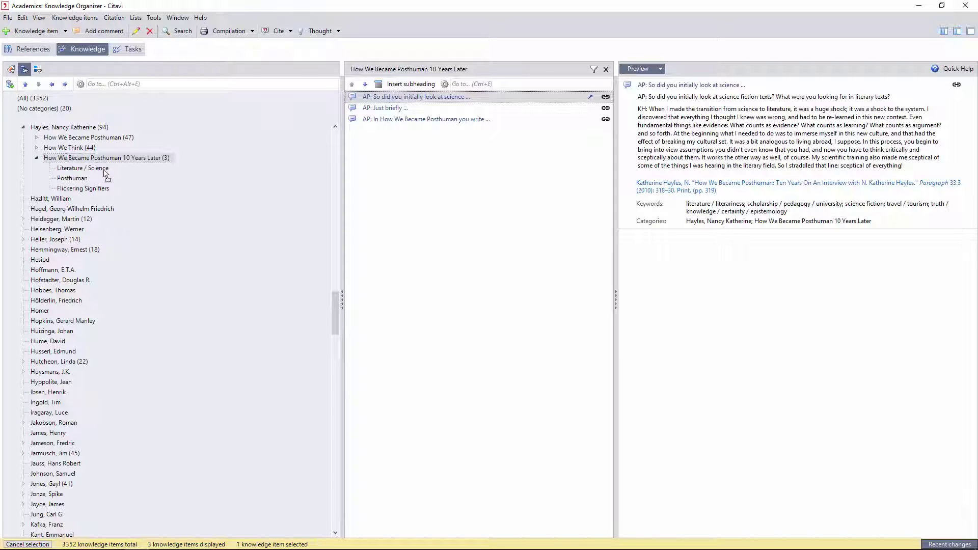
drag(102, 170, 101, 170)
drag(352, 97, 79, 178)
drag(363, 99, 94, 189)
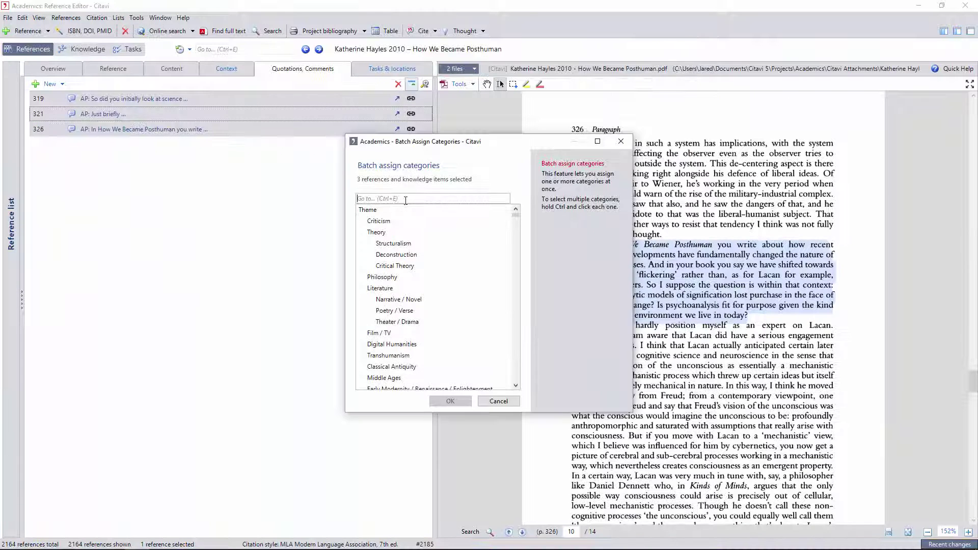
Display the quotation filed in the Flickering Signifiers subcategory.
scroll(433, 285, down, 5)
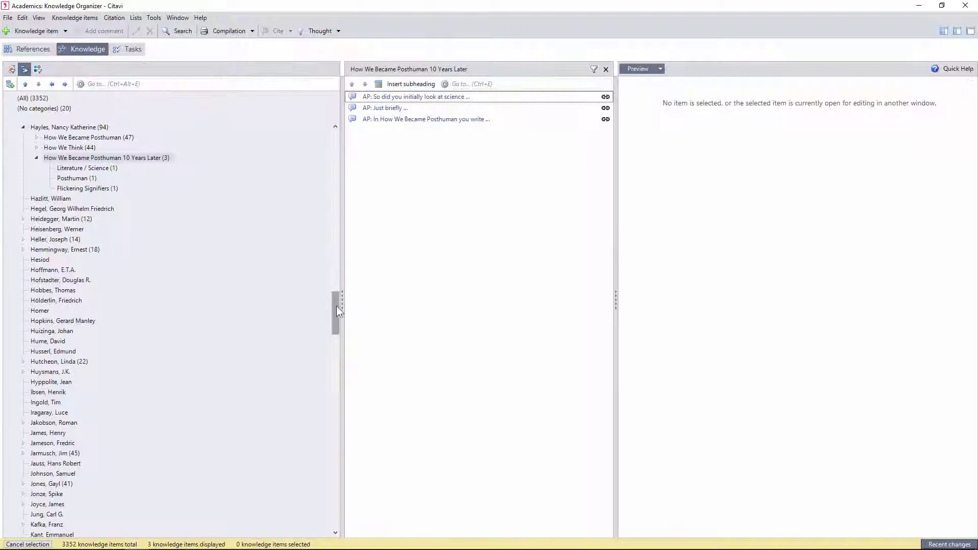
drag(338, 307, 338, 295)
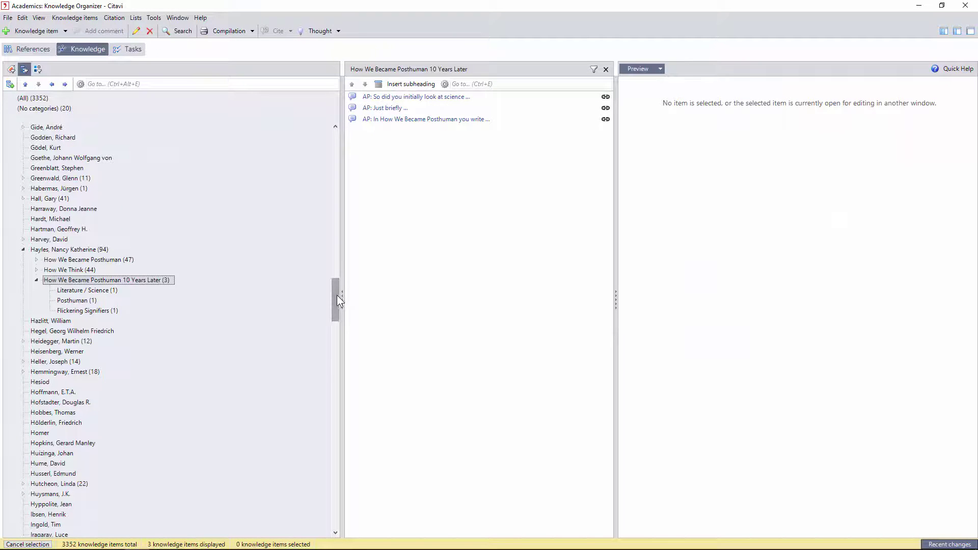
click(89, 311)
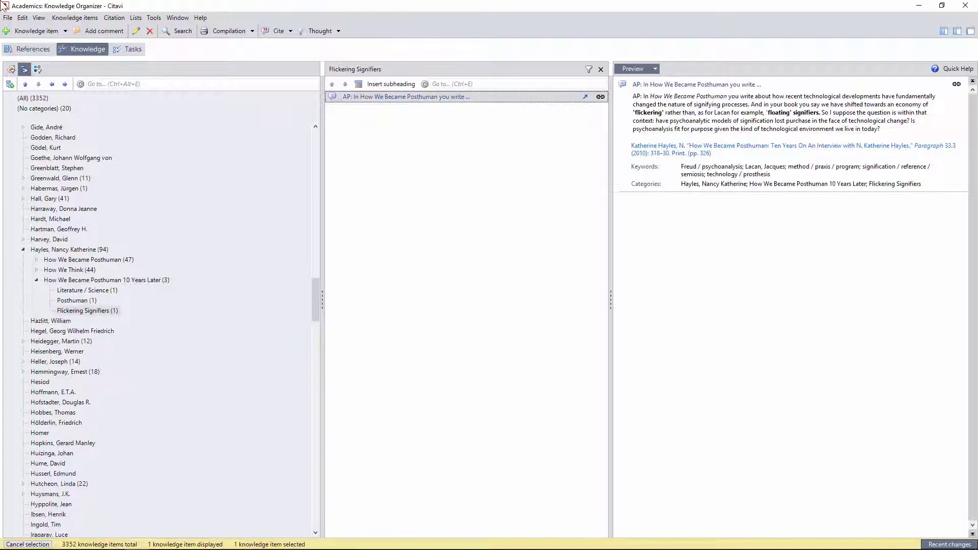
Delete the Literature / Science subcategory of How We Became Posthuman 10 Years Later, although a quotation is filed in it.
click(99, 291)
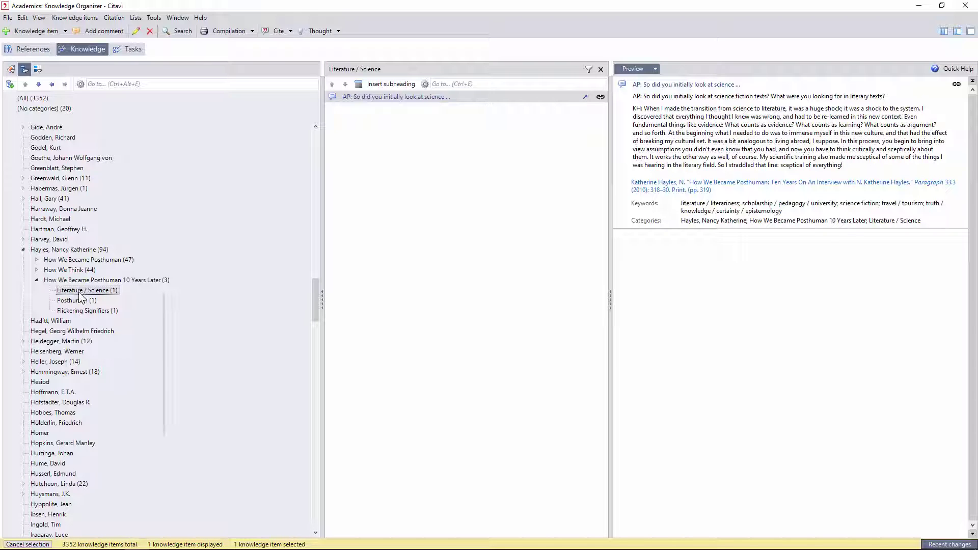
right_click(79, 295)
click(68, 324)
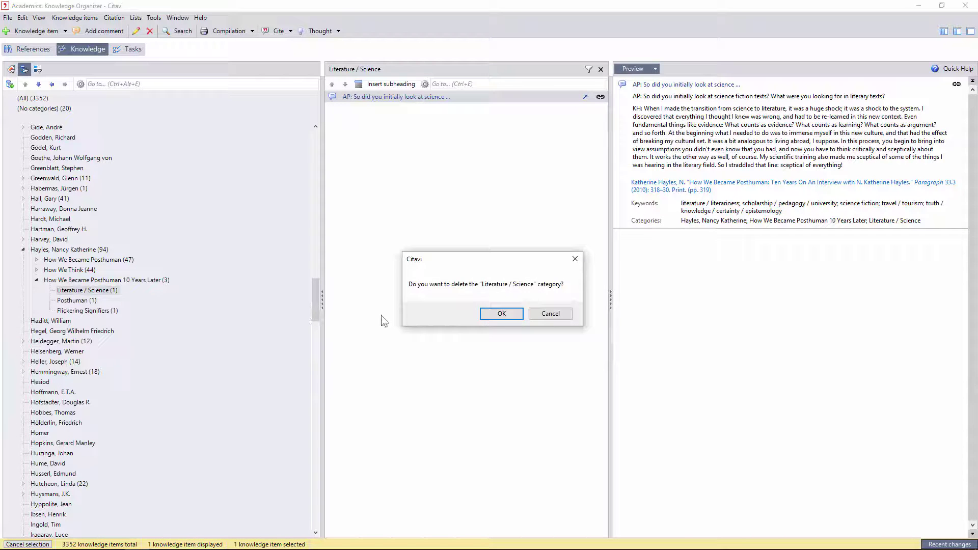
click(502, 314)
click(533, 330)
Delete the Posthuman and Flickering Signifiers subcategories, permanently removing them from the quotations that use them.
right_click(79, 295)
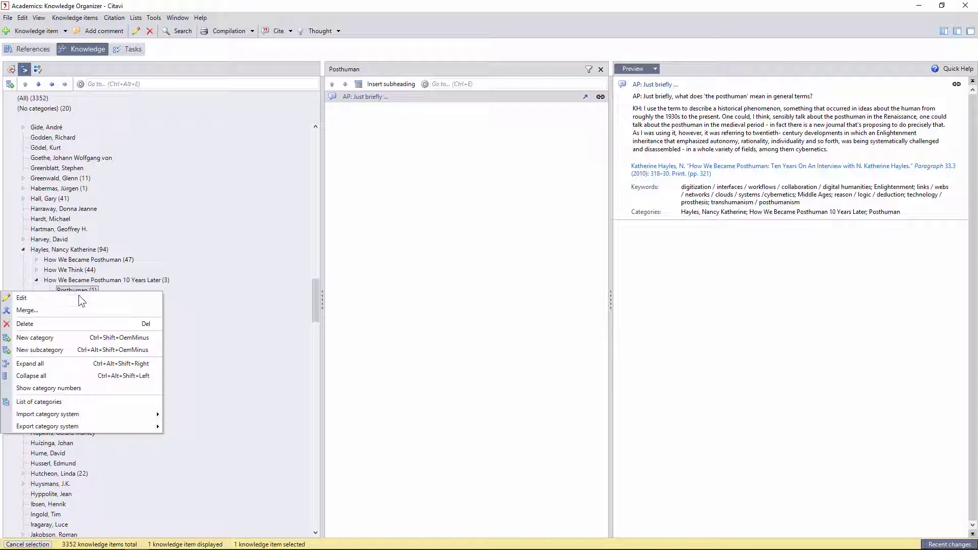
click(67, 323)
click(494, 316)
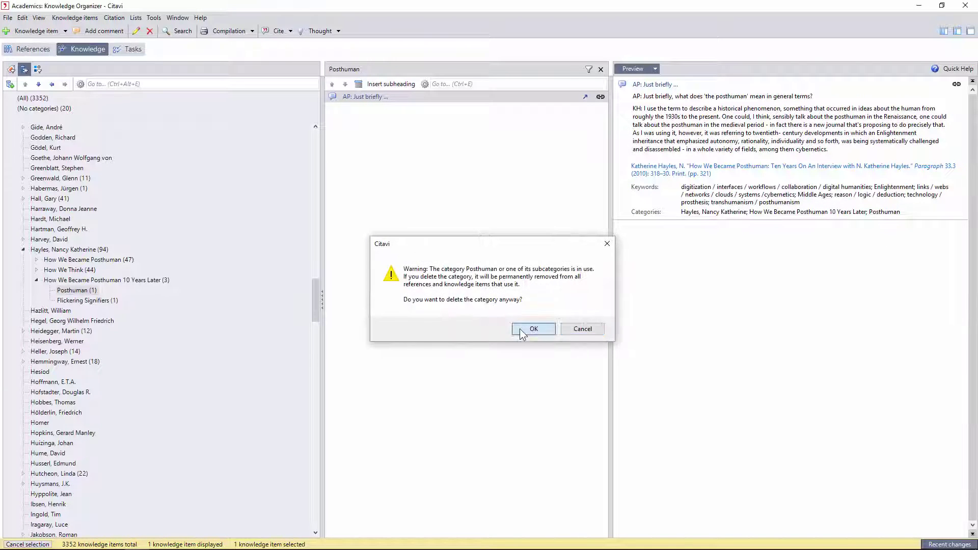
click(514, 329)
right_click(86, 295)
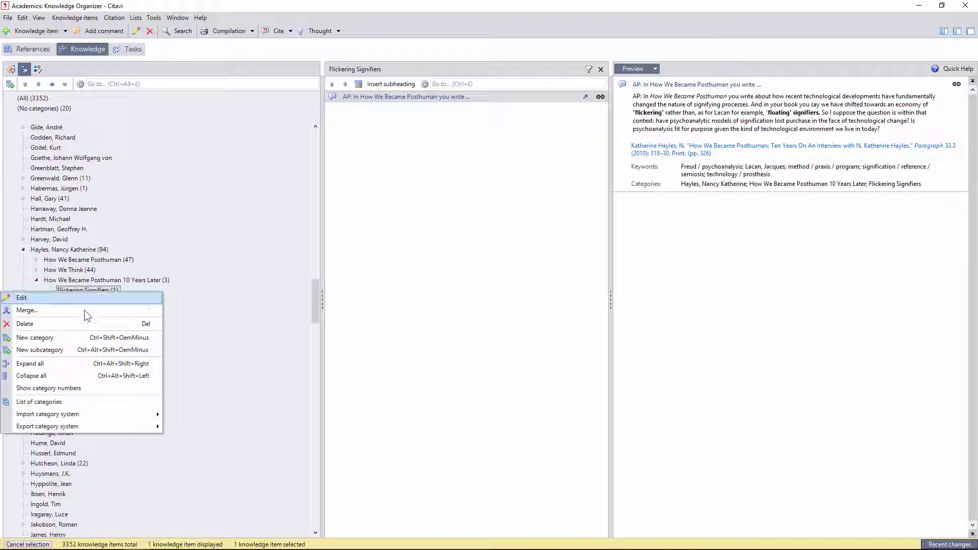
click(71, 323)
click(493, 316)
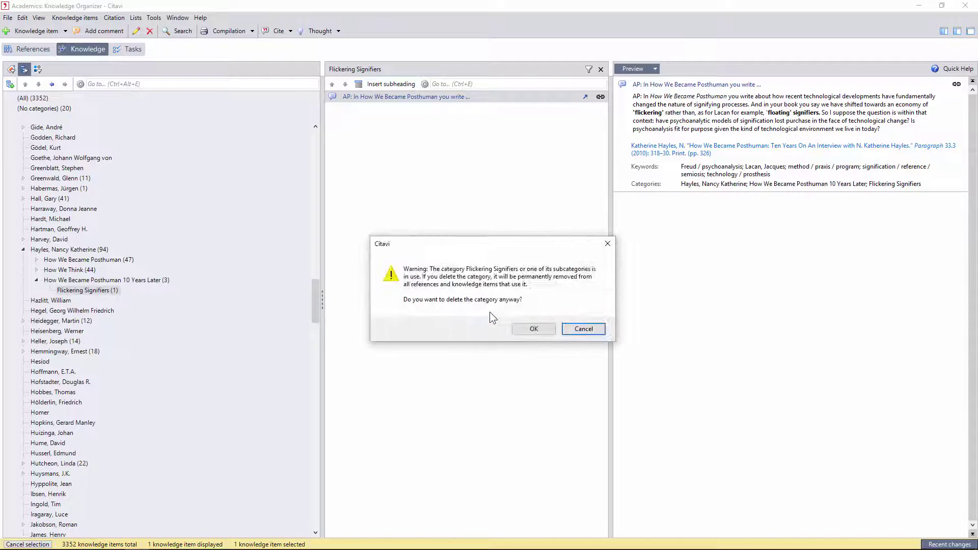
click(533, 328)
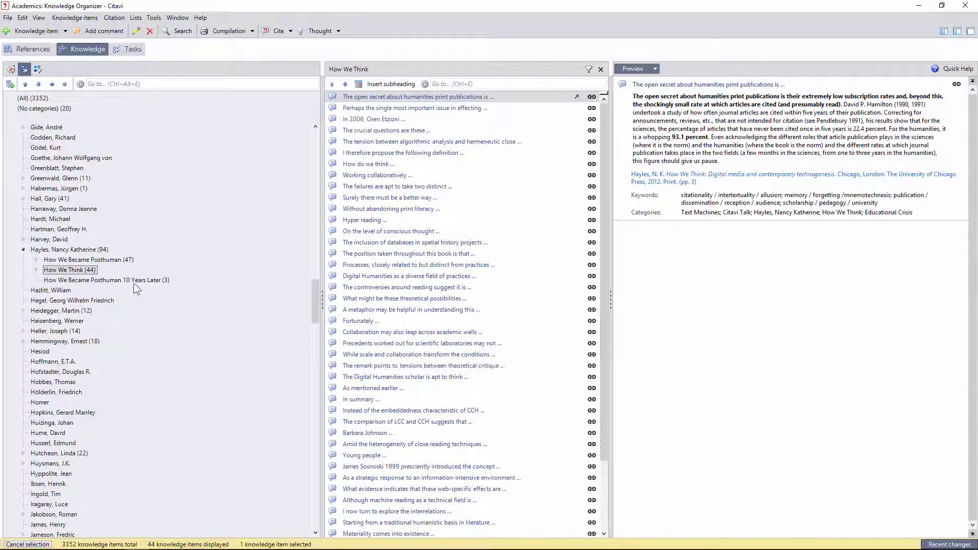
Insert the subheadings Paragraph 2, Paragraph 3 and Paragraph 4 in How We Became Posthuman 10 Years Later and add a Conclusion thought.
click(136, 281)
click(388, 84)
key(Return)
click(319, 31)
text(Conclusion)
Add an Intro thought with the text "Comparing the 3 citations" and insert the Intro and Conclusion subheadings.
click(319, 31)
text(Intro)
key(Tab)
text(Comparing the 3 dia)
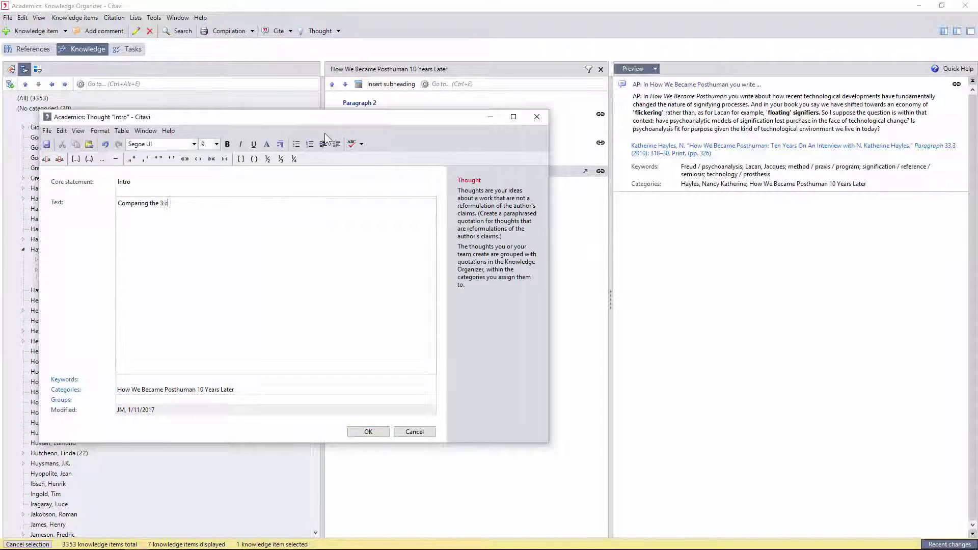
click(384, 85)
text(Con)
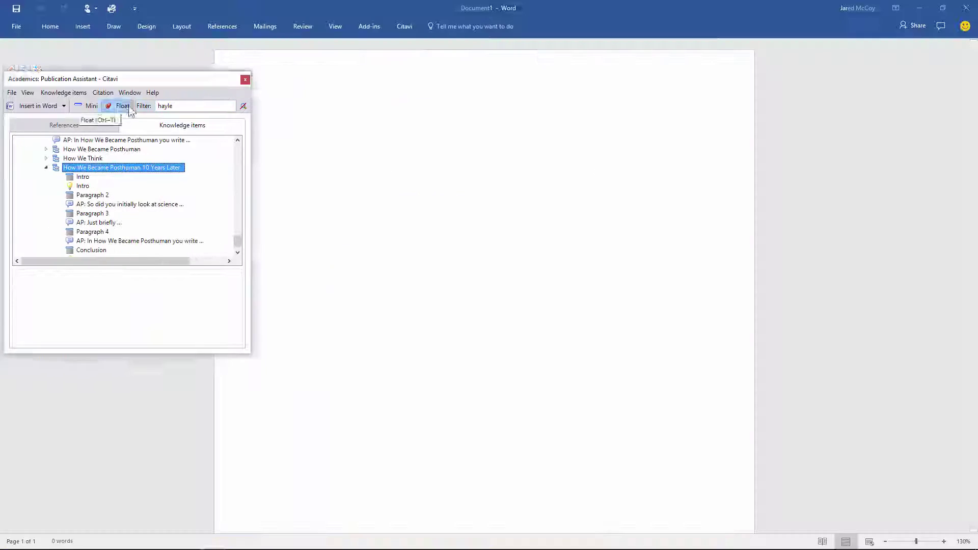
Switch to Word and insert all How We Became Posthuman 10 Years Later items, from Intro through Conclusion, using the Publication Assistant.
click(81, 177)
shift+click(91, 254)
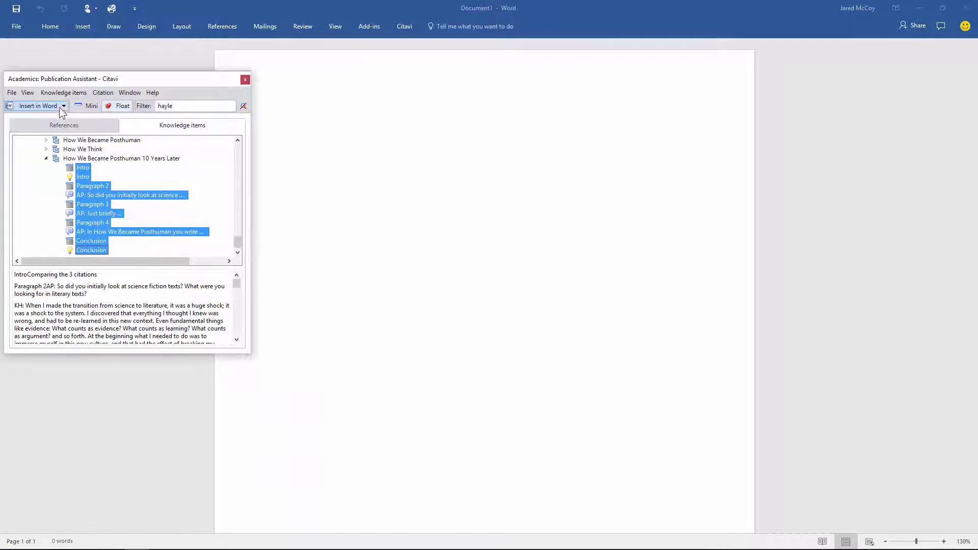
click(56, 105)
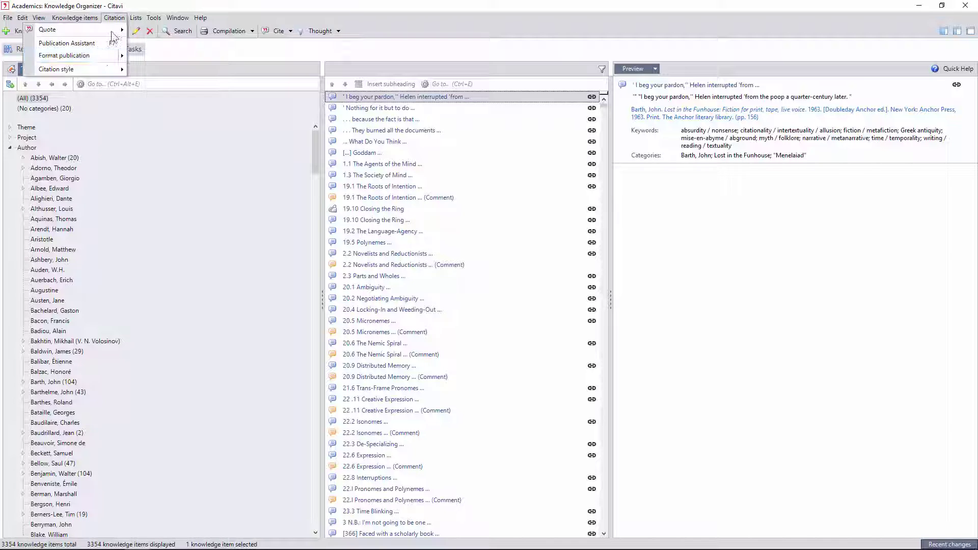
Switch to Citavi and format the Intro document as a publication in the MLA 7th ed. citation style.
click(66, 56)
click(668, 395)
click(362, 233)
click(533, 402)
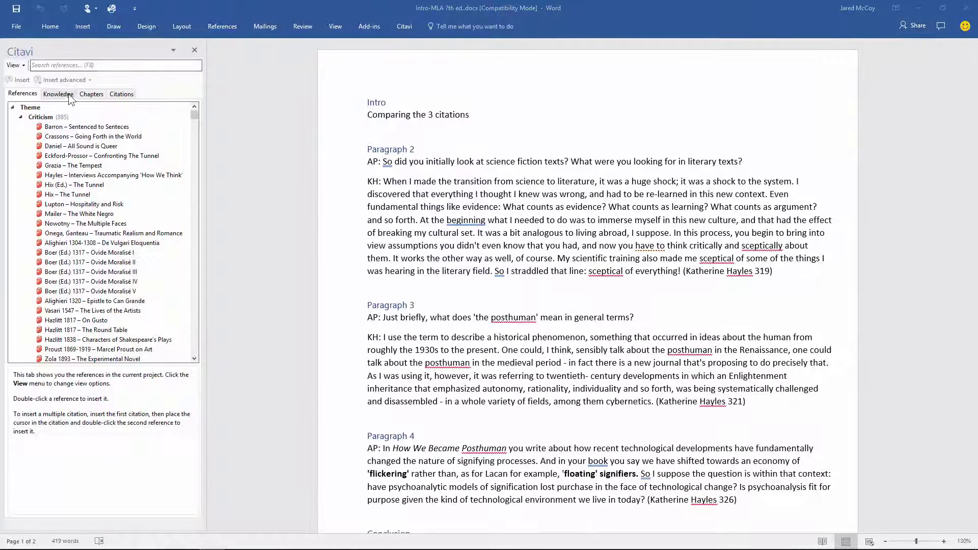
Search the knowledge items in Word's Citavi pane for "hayles" and select the Hayles, Nancy Katherine category.
click(58, 94)
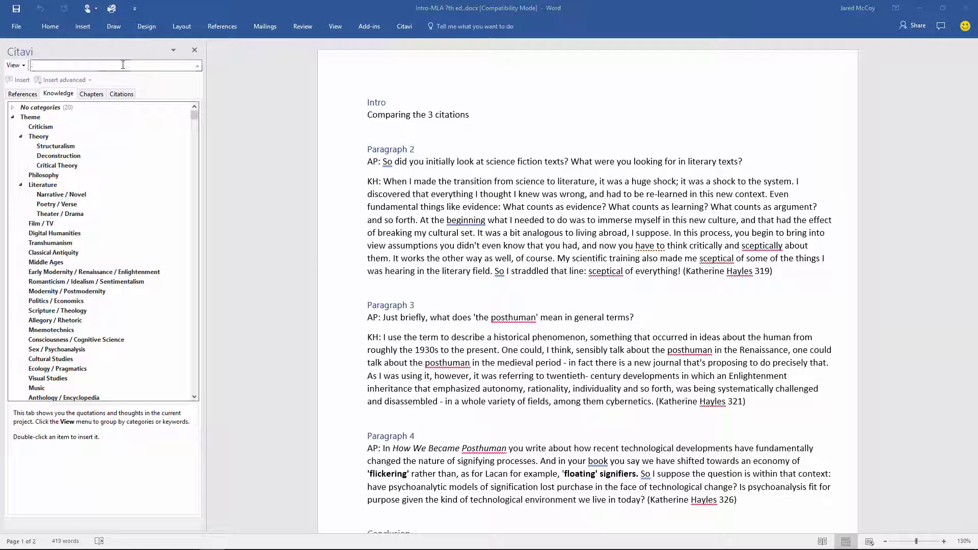
text(hayles)
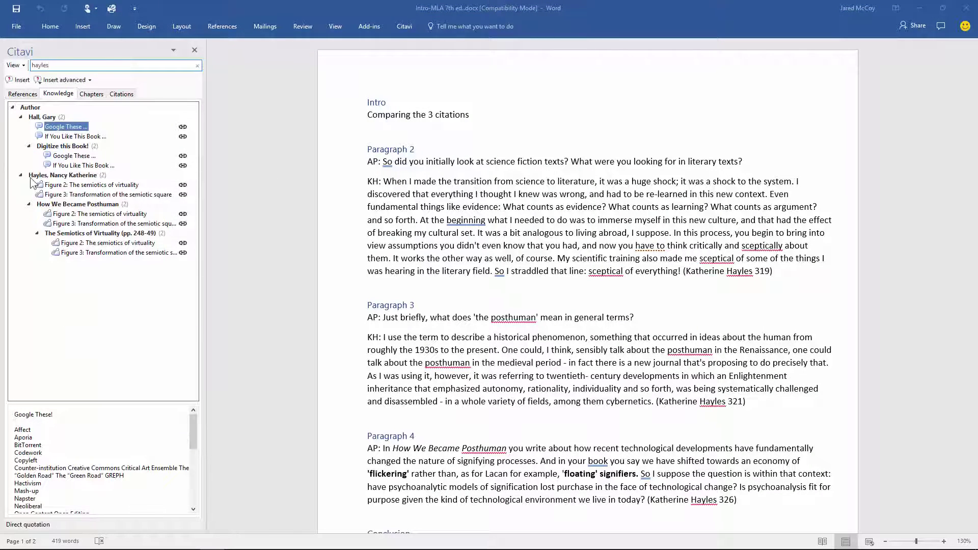
click(22, 179)
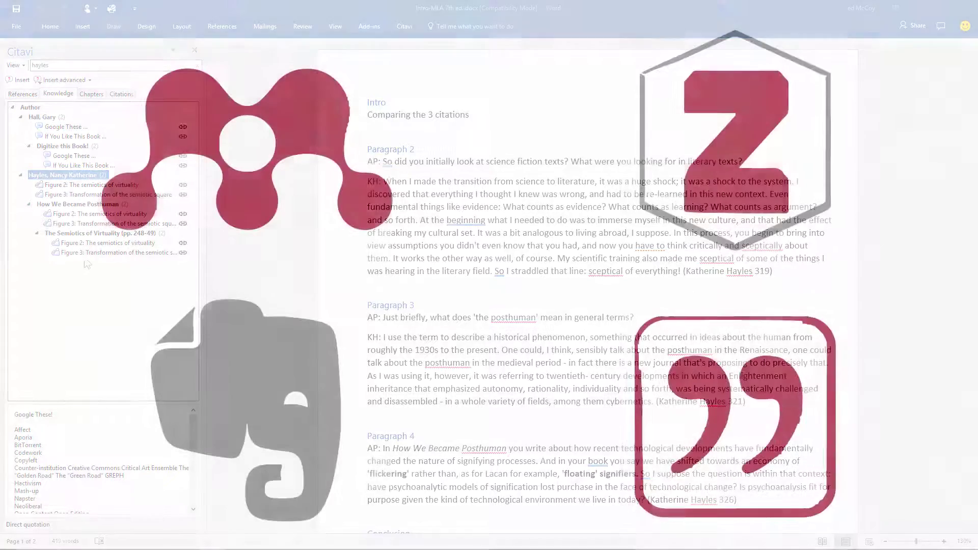